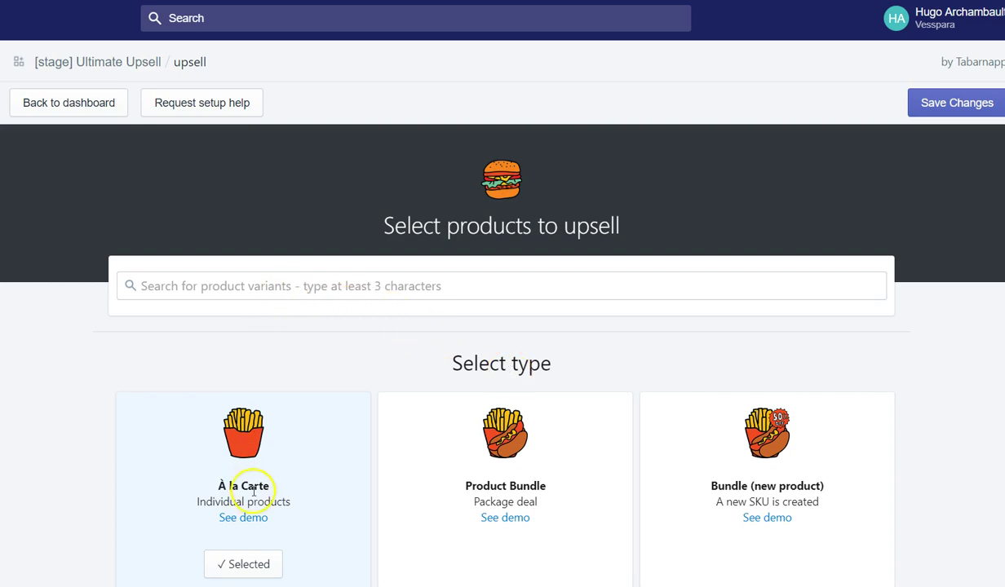
Add the 925 Sterling Silver Clasp Bead Snake Charm Bracelet 45CM, with all variants, to the upsell
{"action": "left_click", "coordinate": [235, 292]}
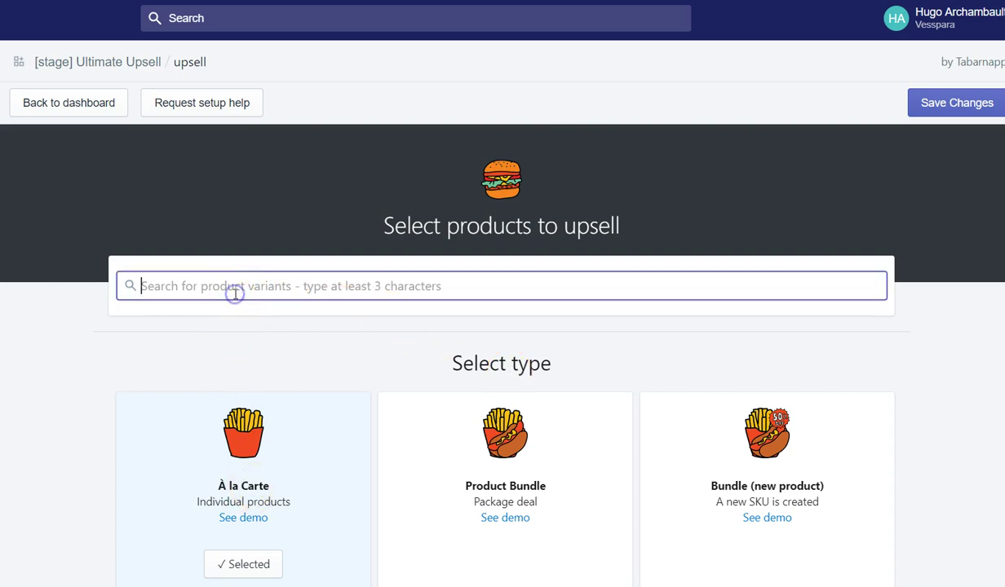
{"action": "type", "text": "925 sterling"}
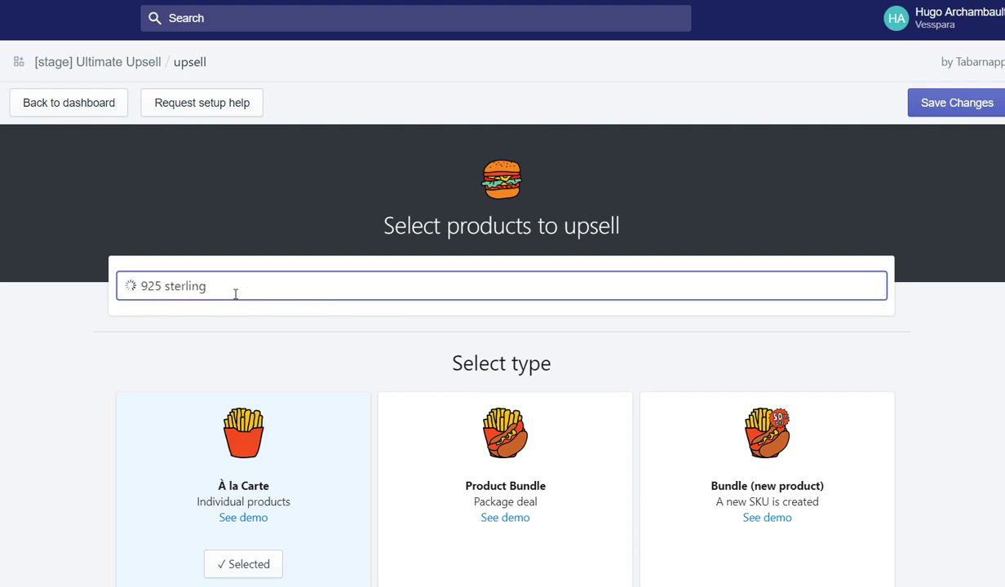
{"action": "left_click", "coordinate": [256, 321]}
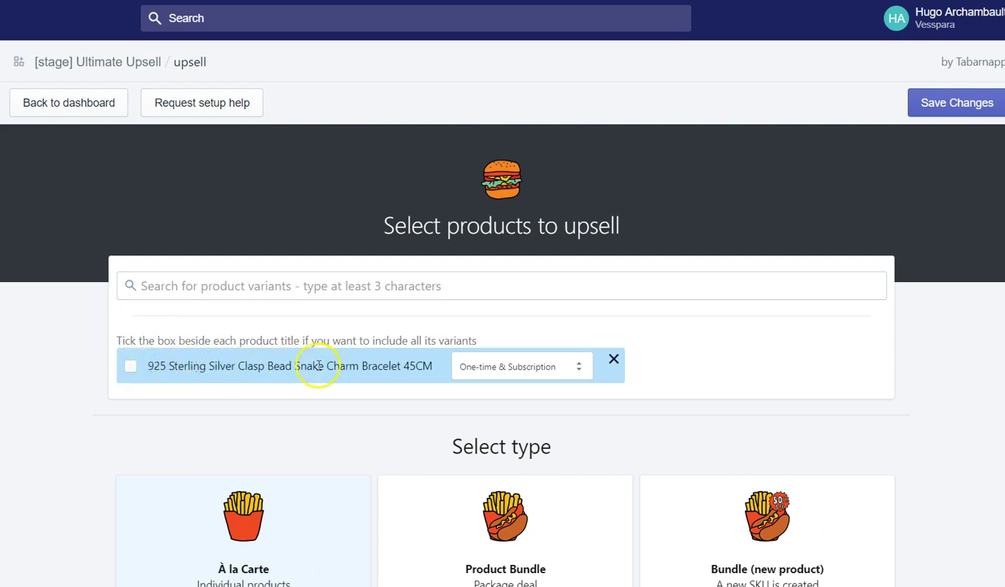
{"action": "left_click", "coordinate": [131, 367]}
{"action": "scroll", "coordinate": [231, 381], "scroll_direction": "down", "scroll_amount": 4}
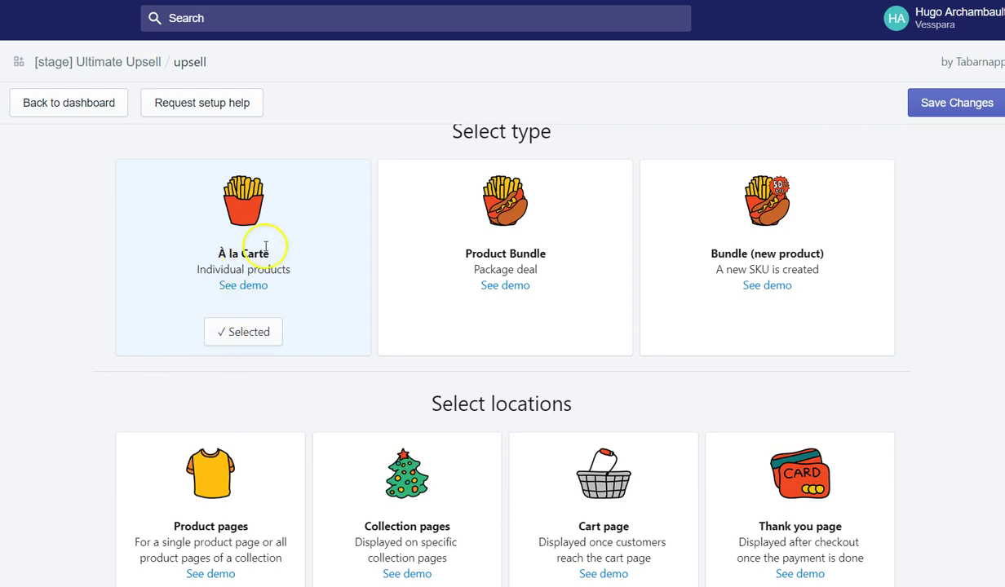
{"action": "scroll", "coordinate": [245, 269], "scroll_direction": "up", "scroll_amount": 2}
{"action": "scroll", "coordinate": [236, 293], "scroll_direction": "down", "scroll_amount": 1}
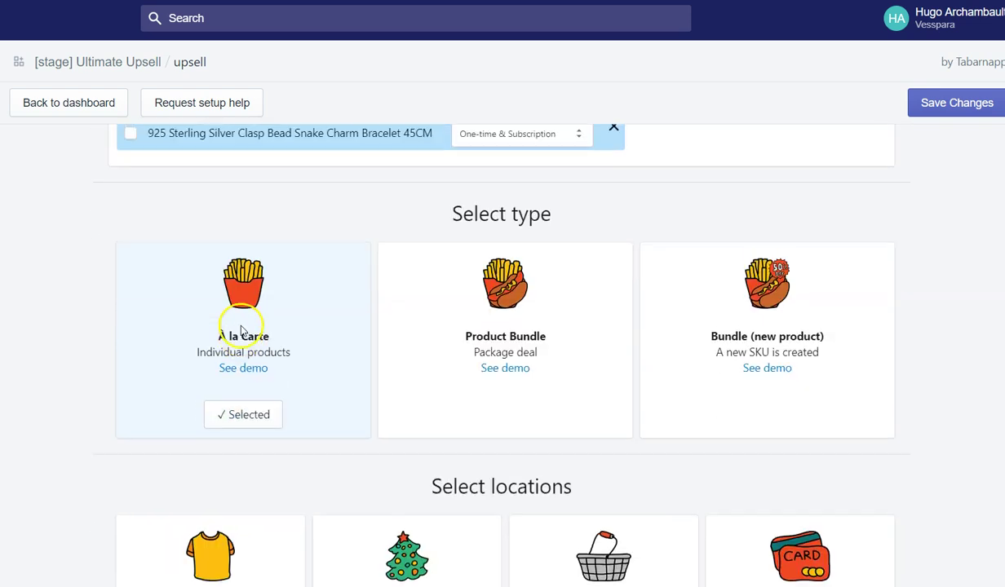
{"action": "mouse_move", "coordinate": [415, 376]}
{"action": "scroll", "coordinate": [302, 394], "scroll_direction": "down", "scroll_amount": 3}
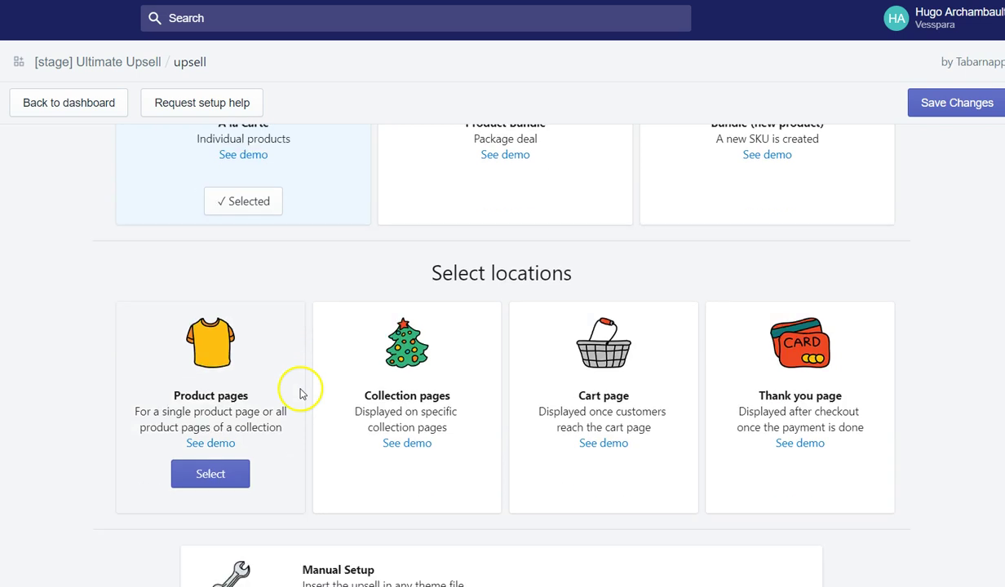
{"action": "mouse_move", "coordinate": [257, 369]}
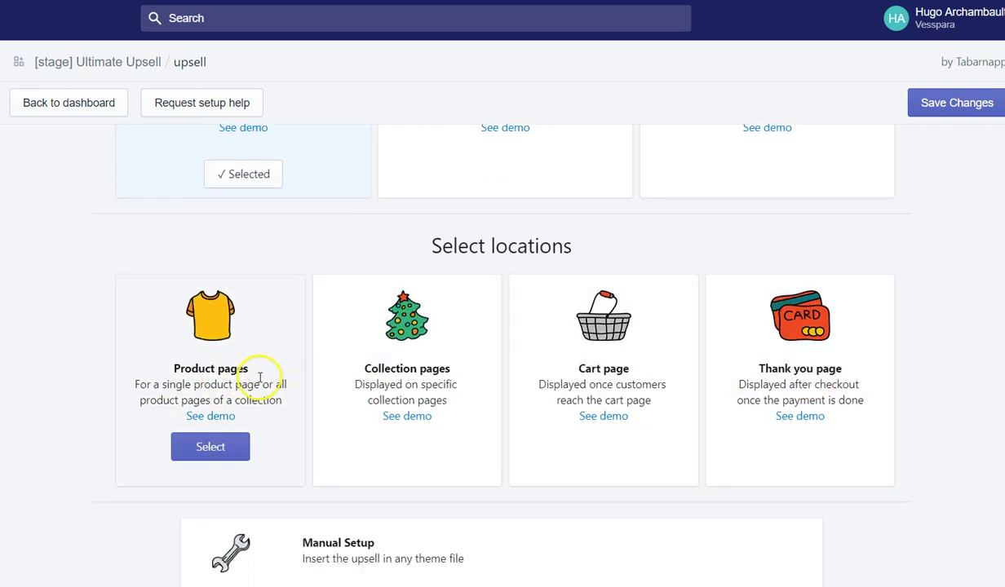
{"action": "scroll", "coordinate": [233, 387], "scroll_direction": "down", "scroll_amount": 1}
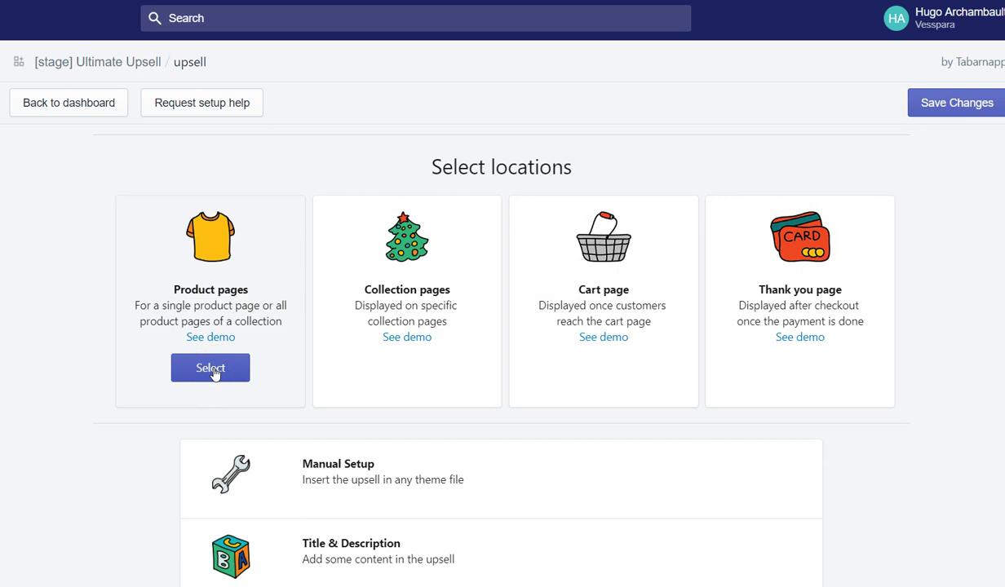
Target Product pages, picking the 925 sterling silver snake charm bracelet's single product page via a '925 sterling' search
{"action": "left_click", "coordinate": [211, 369]}
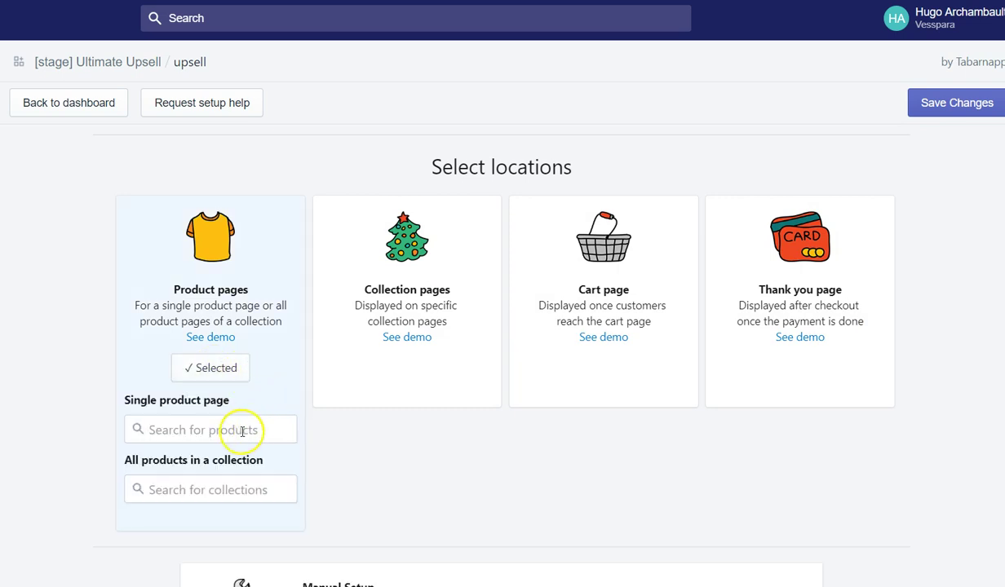
{"action": "left_click", "coordinate": [234, 425]}
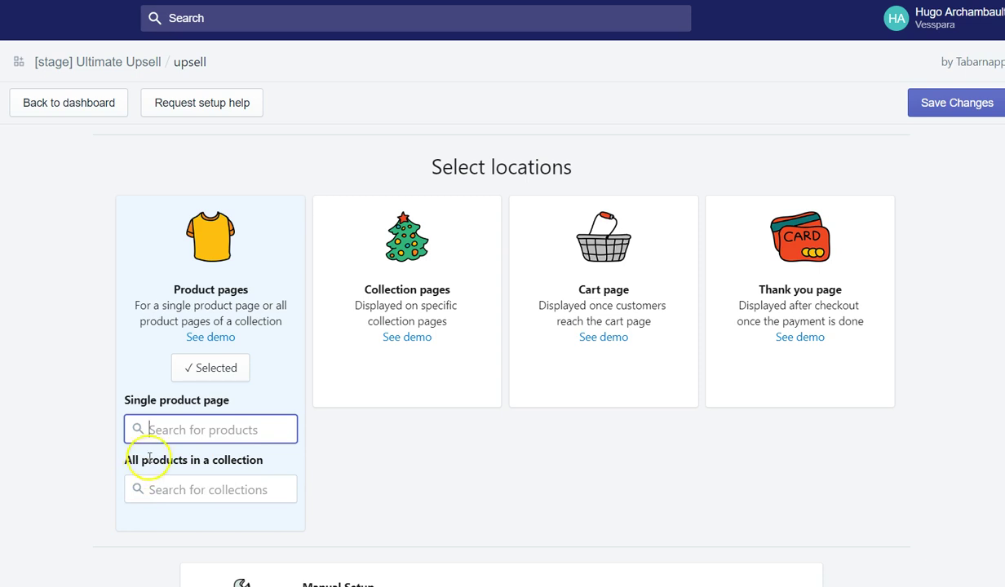
{"action": "left_click", "coordinate": [177, 416]}
{"action": "type", "text": "9"}
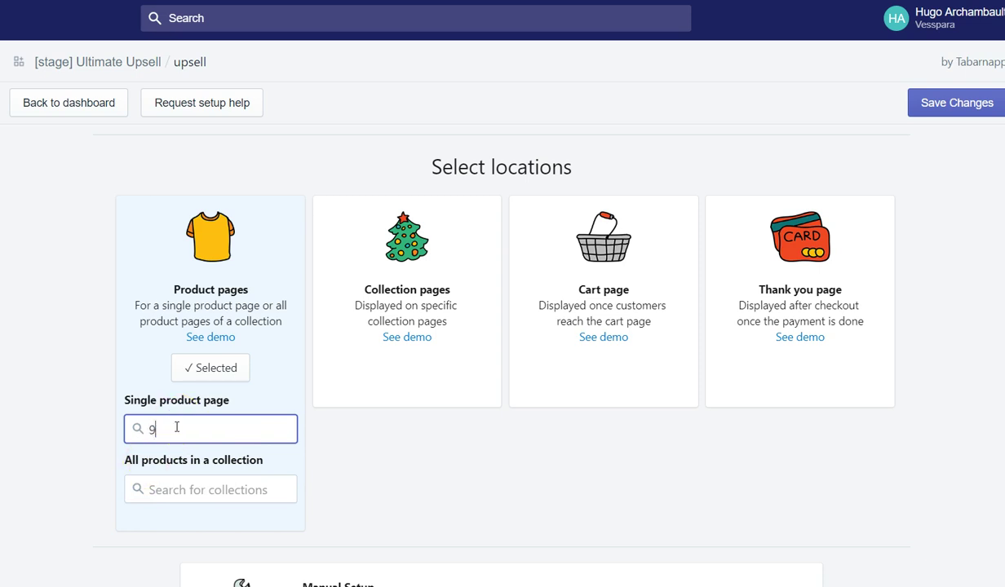
{"action": "type", "text": "25 sterling"}
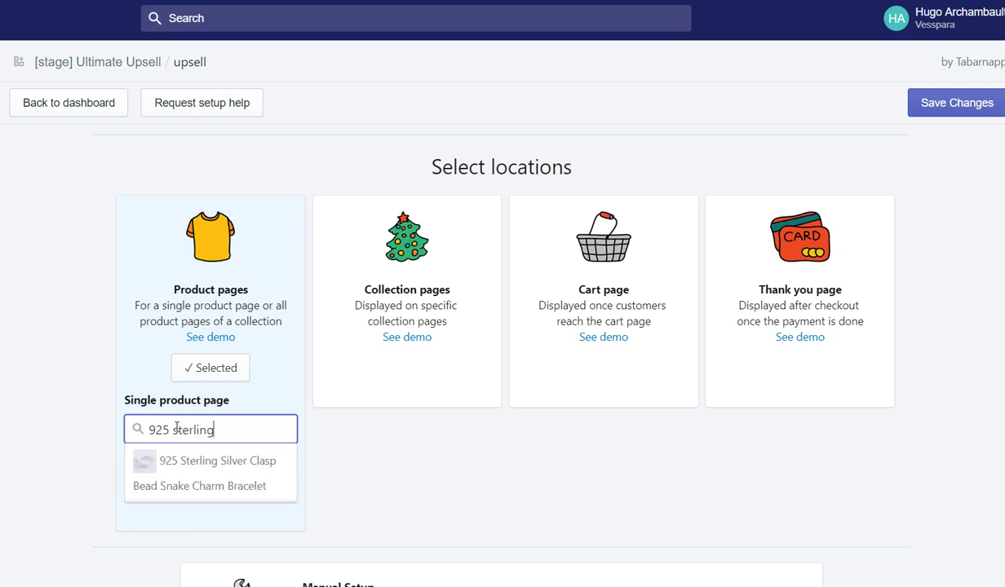
{"action": "left_click", "coordinate": [215, 464]}
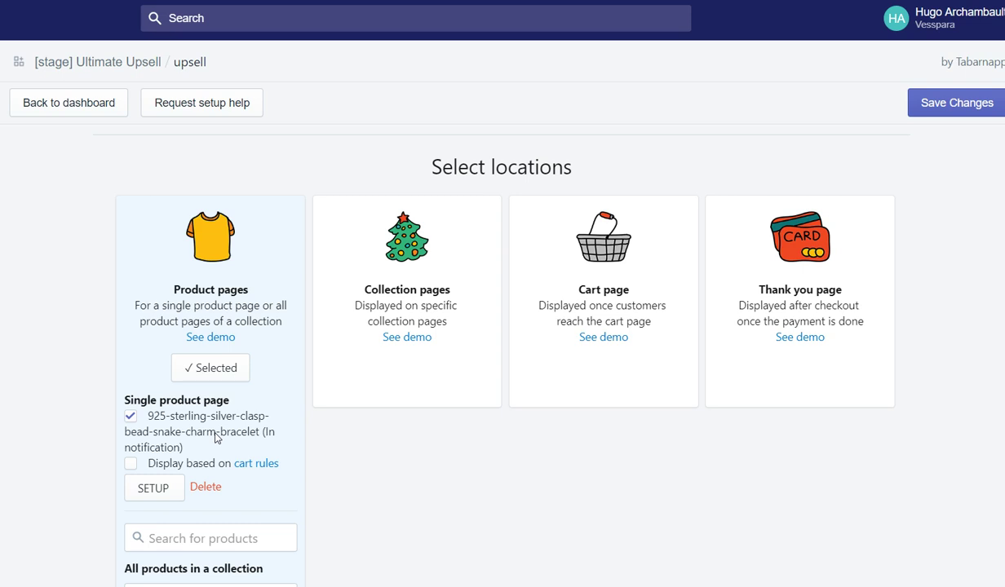
{"action": "scroll", "coordinate": [217, 431], "scroll_direction": "down", "scroll_amount": 1}
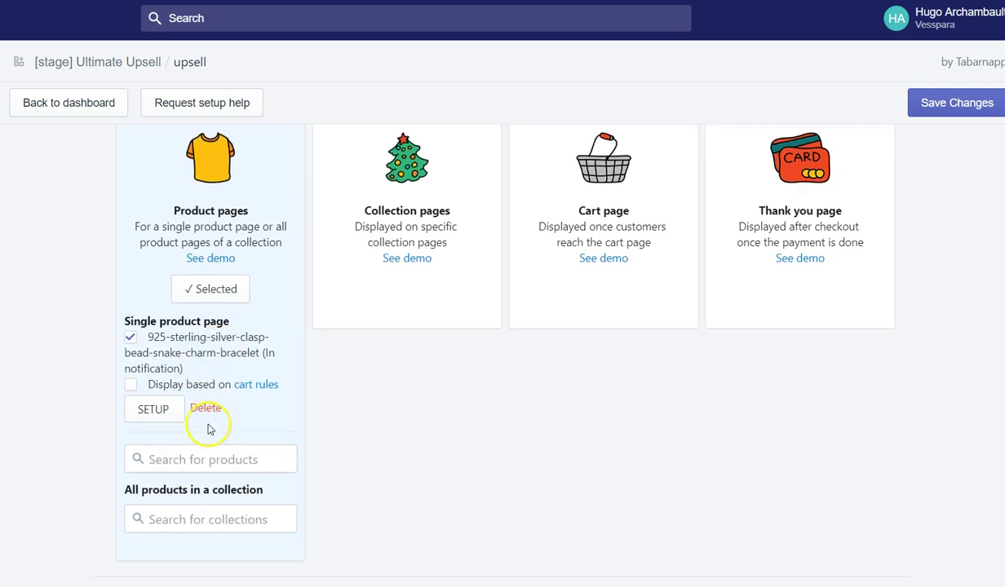
Open the bracelet page's setup info and launch the visual setup tool
{"action": "left_click", "coordinate": [157, 408]}
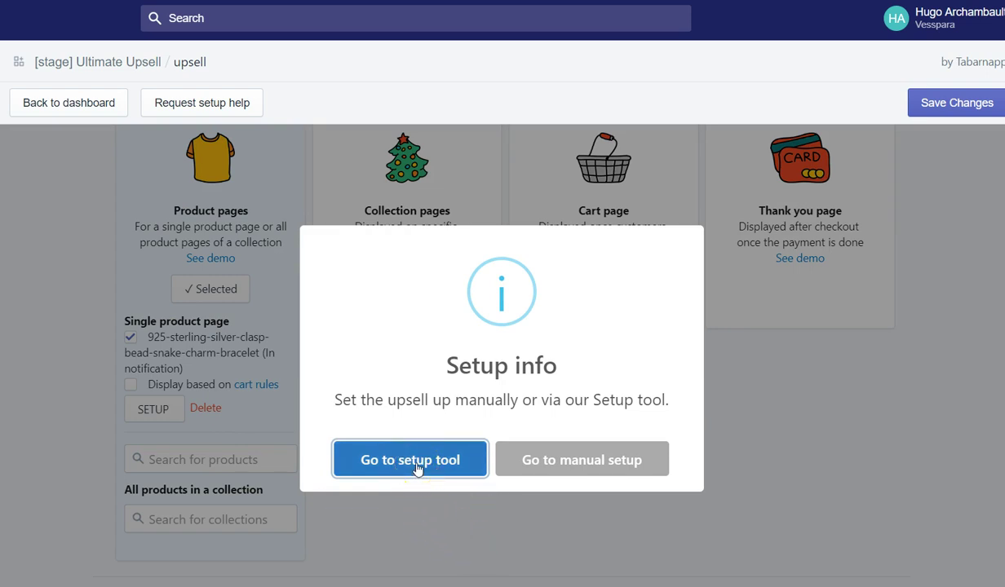
{"action": "left_click", "coordinate": [662, 459]}
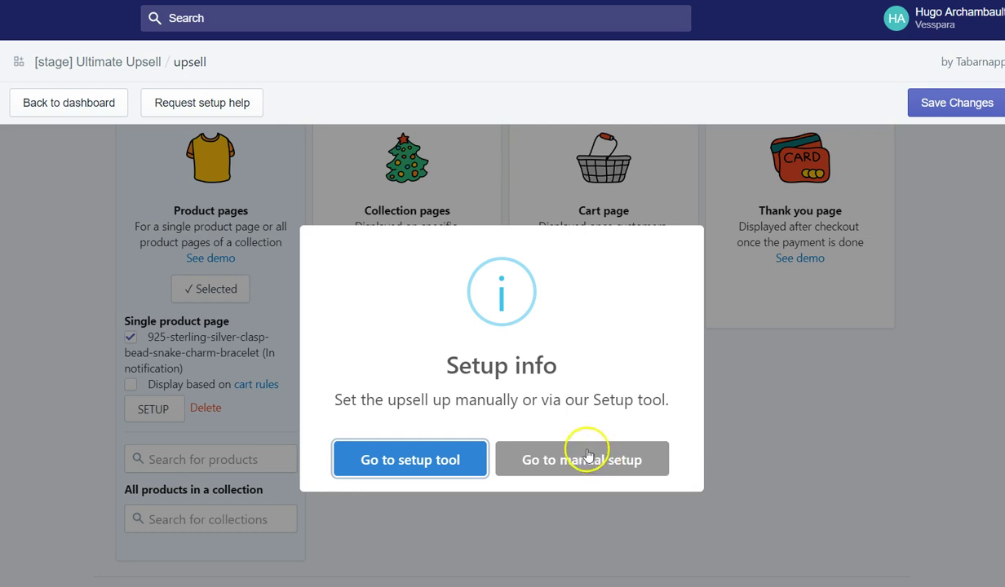
{"action": "left_click", "coordinate": [426, 461]}
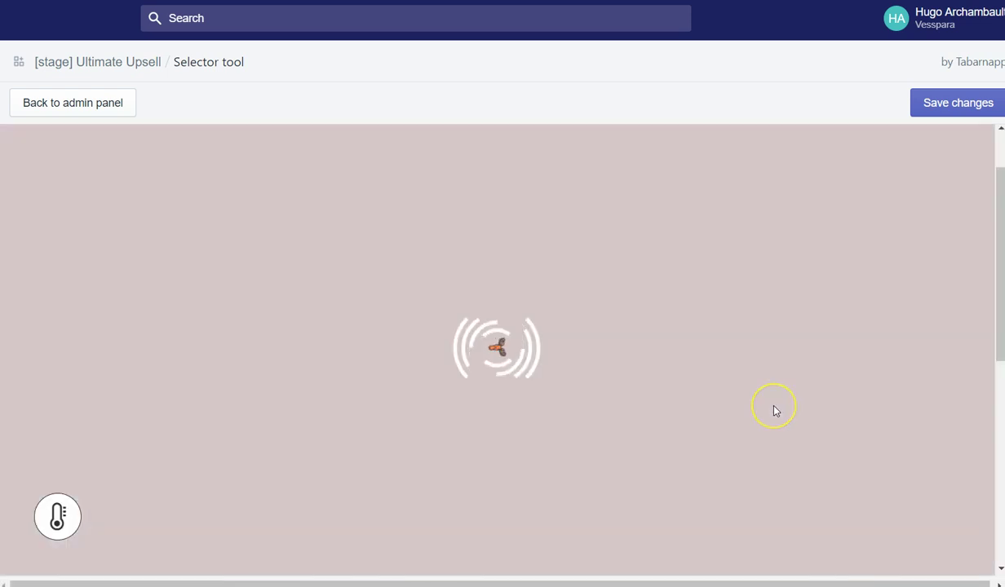
Keep Display mode as In notification and change the Animation to slide
{"action": "scroll", "coordinate": [775, 411], "scroll_direction": "down", "scroll_amount": 2}
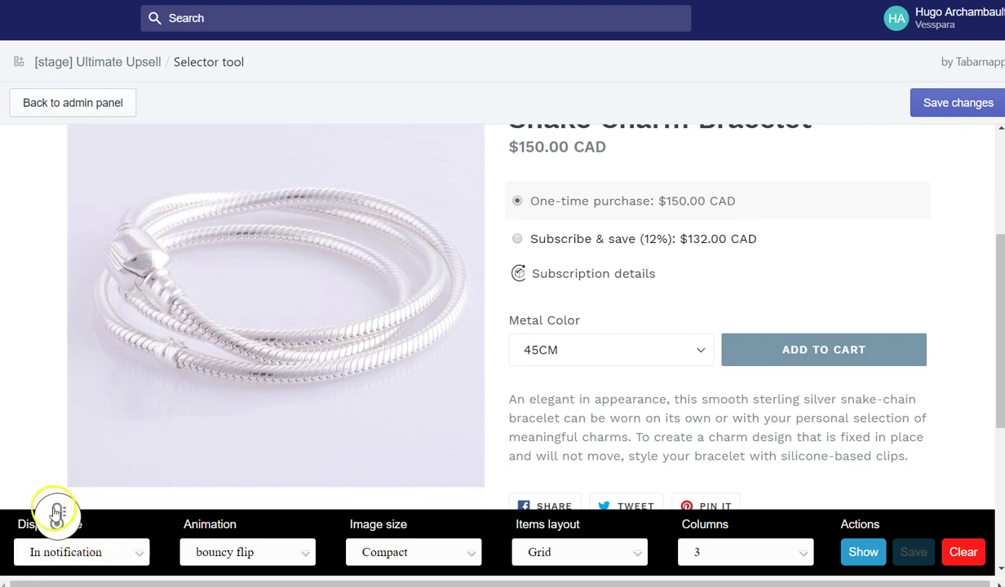
{"action": "left_click", "coordinate": [121, 553]}
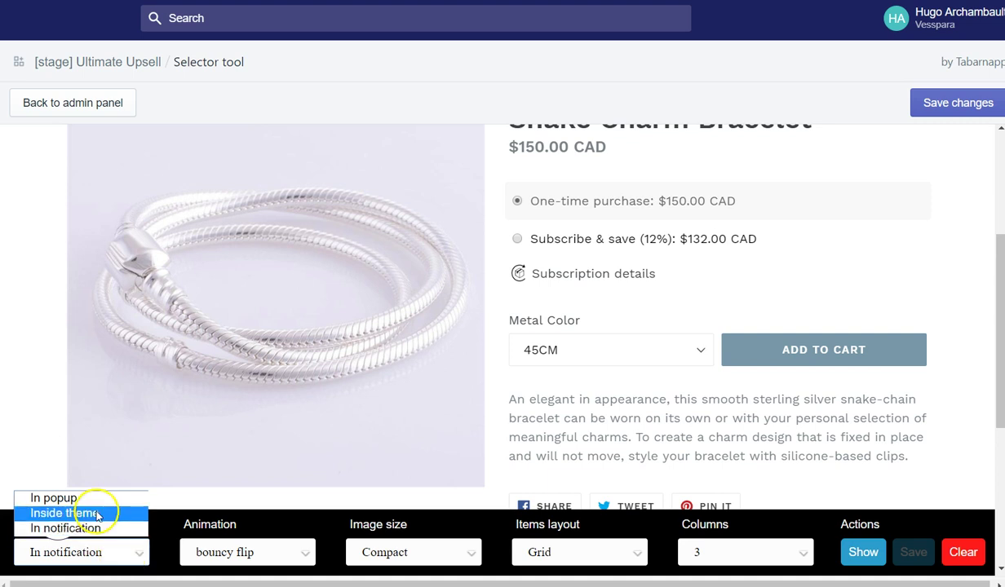
{"action": "left_click", "coordinate": [119, 564]}
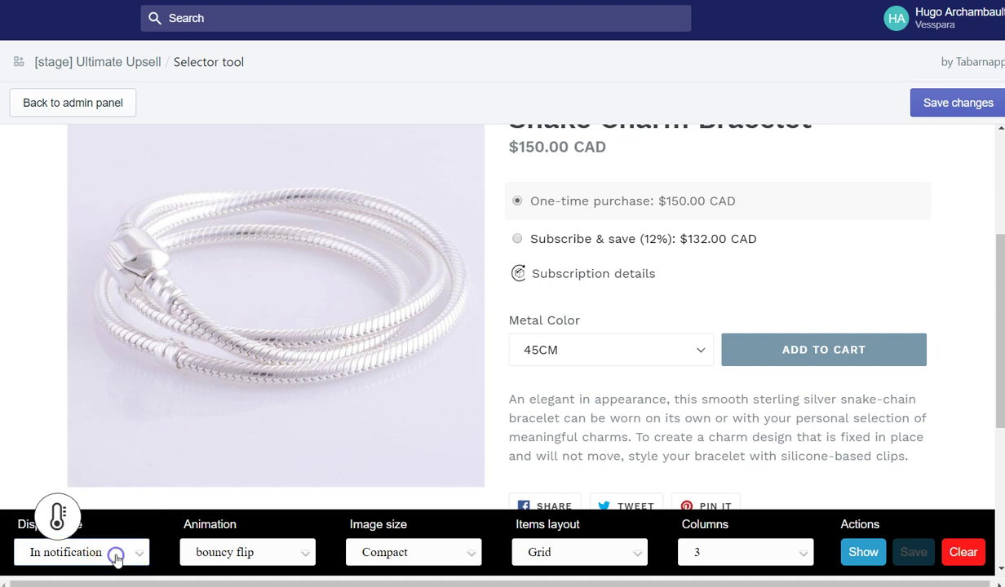
{"action": "left_click", "coordinate": [258, 554]}
{"action": "left_click", "coordinate": [254, 528]}
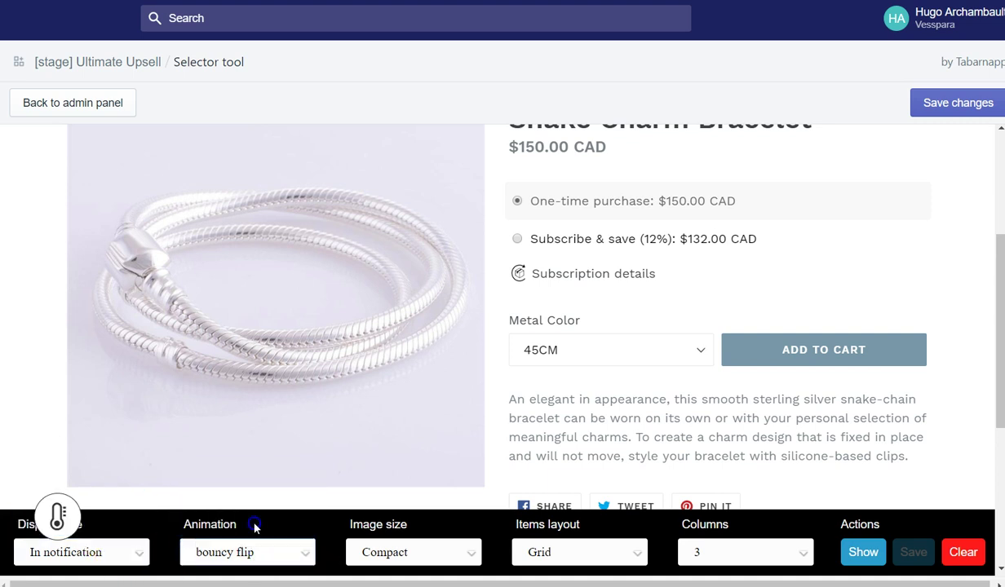
Set the upsell to 1 column with Medium image size
{"action": "left_click", "coordinate": [761, 559]}
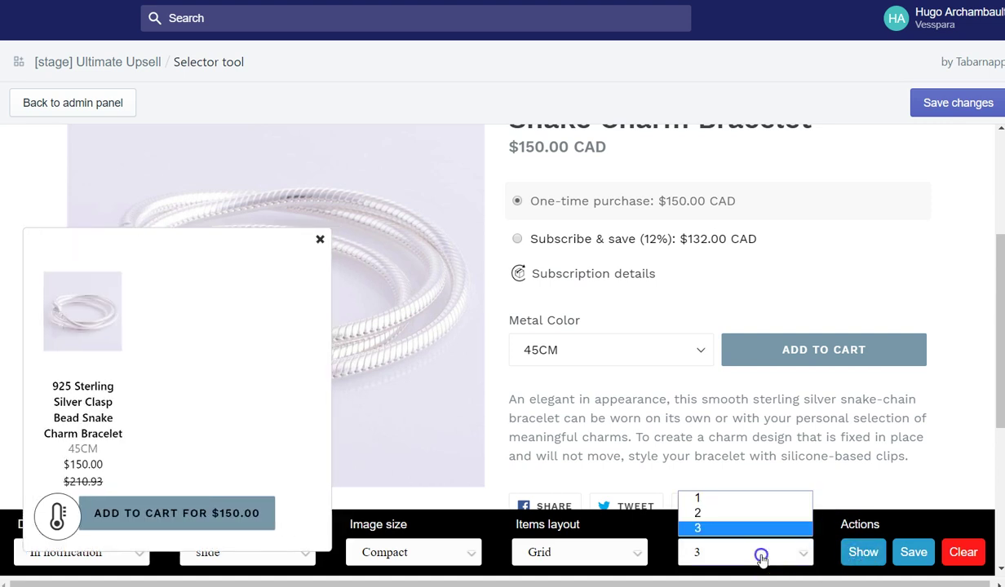
{"action": "left_click", "coordinate": [722, 499]}
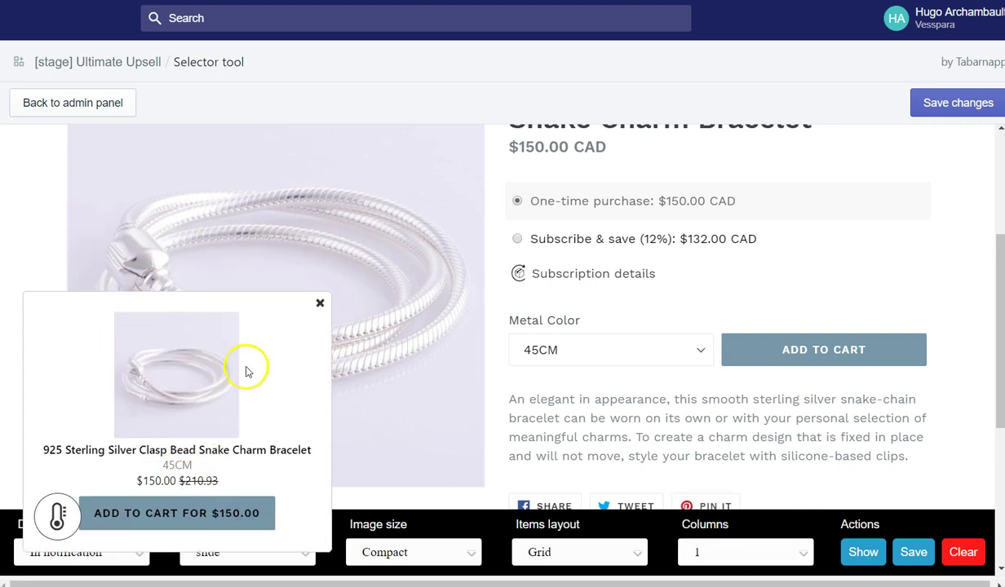
{"action": "left_click", "coordinate": [422, 551]}
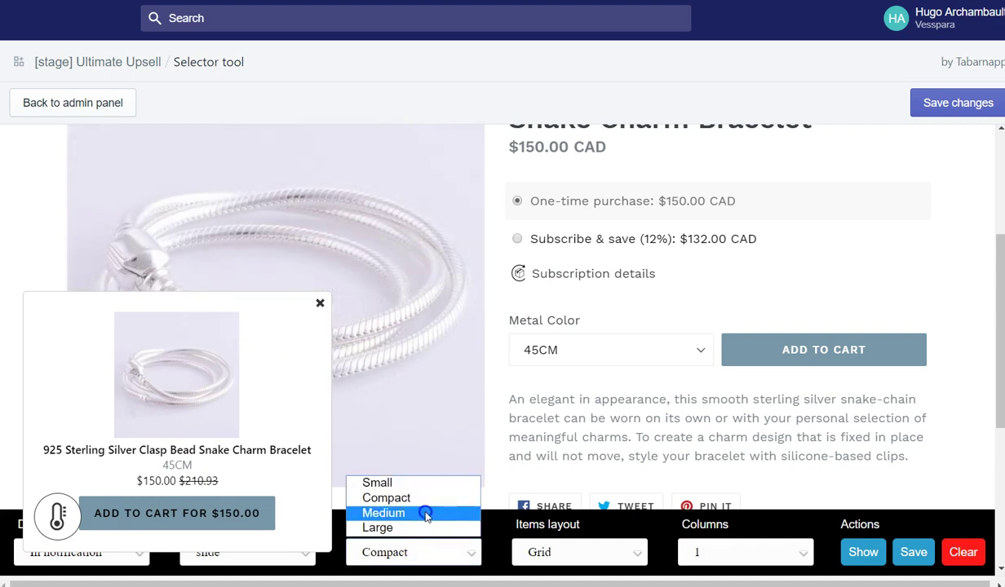
{"action": "left_click", "coordinate": [425, 513]}
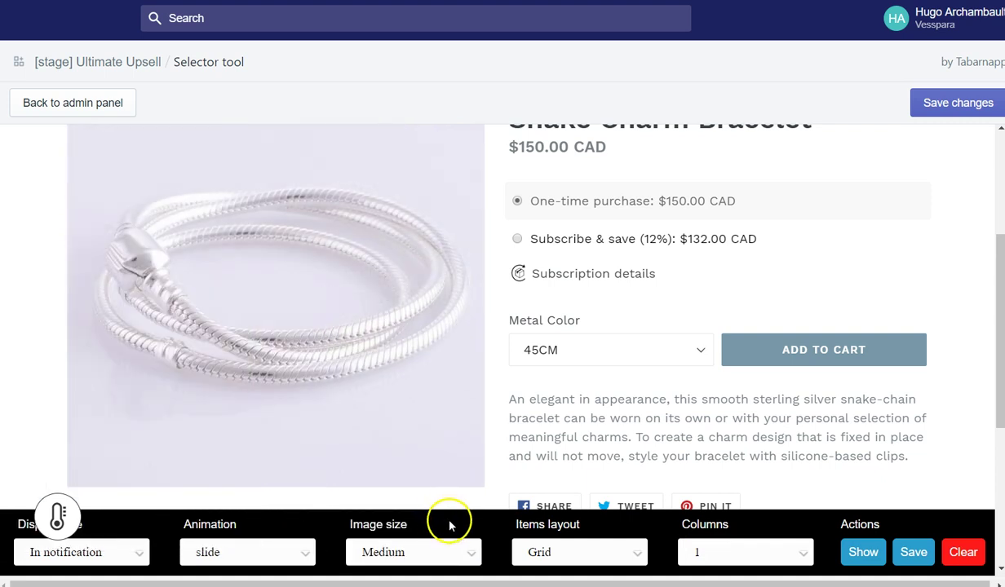
Try the genie animation in a preview, then close it
{"action": "left_click", "coordinate": [269, 554]}
{"action": "left_click", "coordinate": [261, 498]}
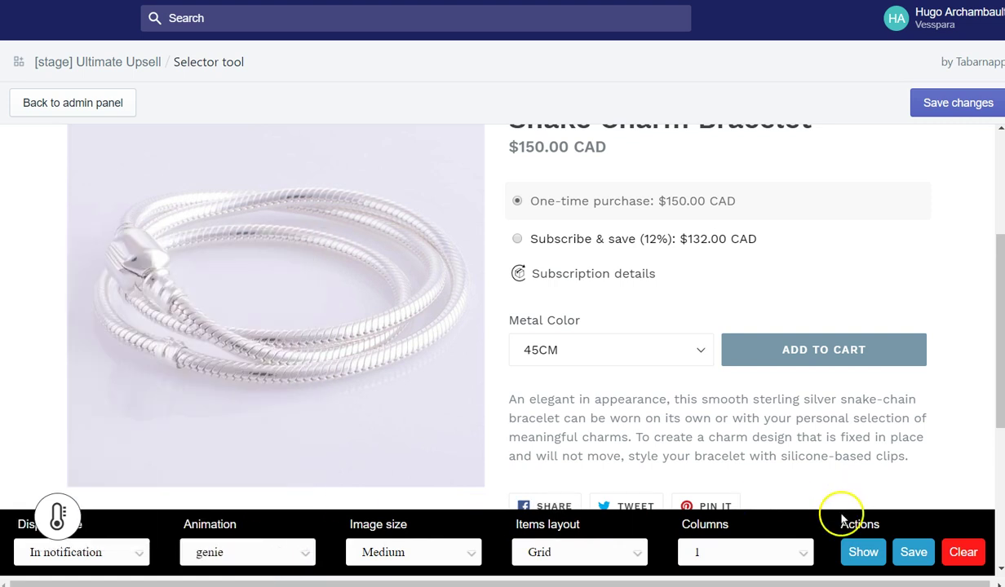
{"action": "left_click", "coordinate": [862, 551]}
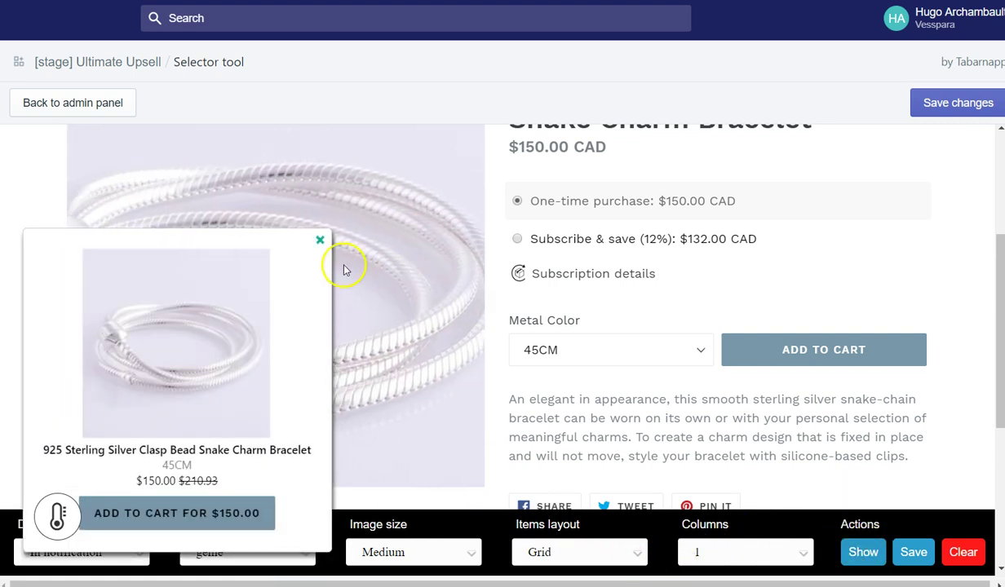
{"action": "left_click", "coordinate": [320, 239]}
Switch Display mode to In popup with fade animation and preview it
{"action": "left_click", "coordinate": [103, 554]}
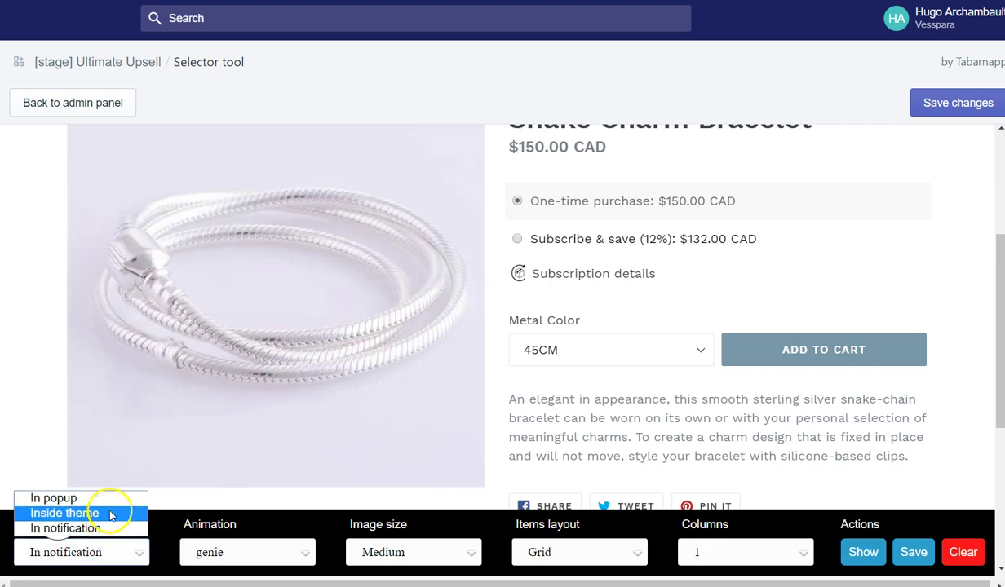
{"action": "left_click", "coordinate": [97, 498]}
{"action": "left_click", "coordinate": [258, 553]}
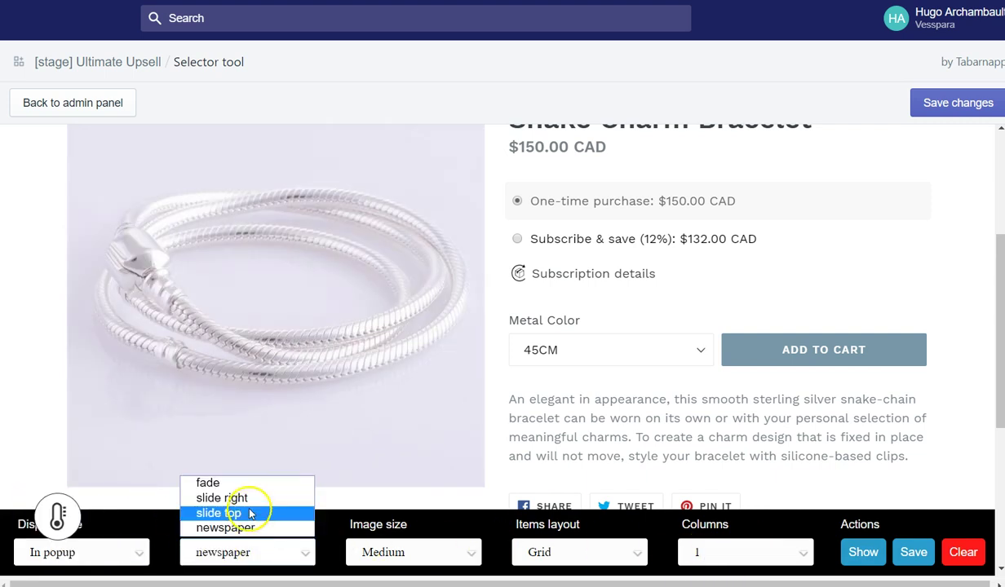
{"action": "left_click", "coordinate": [217, 466]}
{"action": "left_click", "coordinate": [864, 554]}
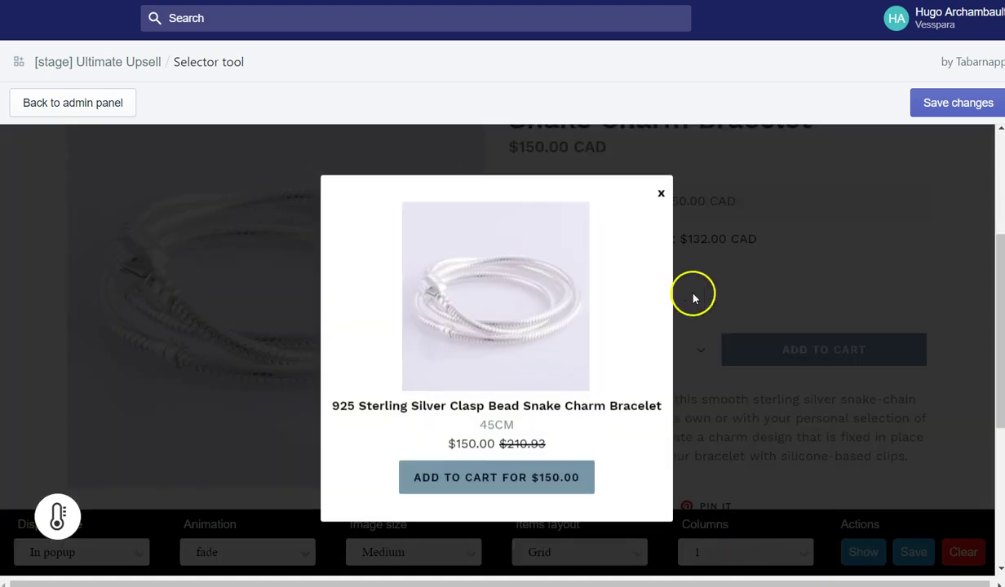
Change Display mode to Inside theme and pick its spot below the product page share links
{"action": "left_click", "coordinate": [656, 198]}
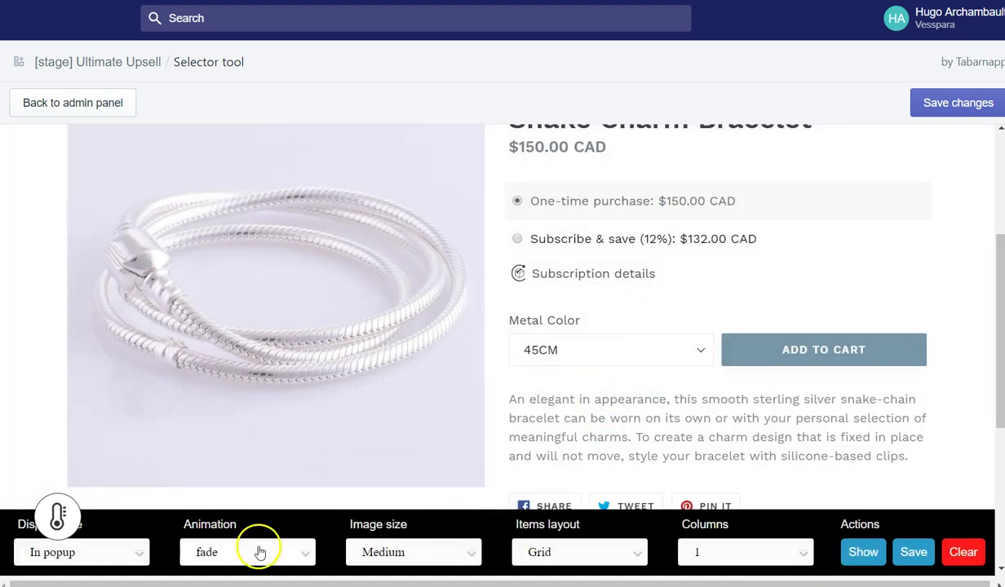
{"action": "left_click", "coordinate": [137, 555]}
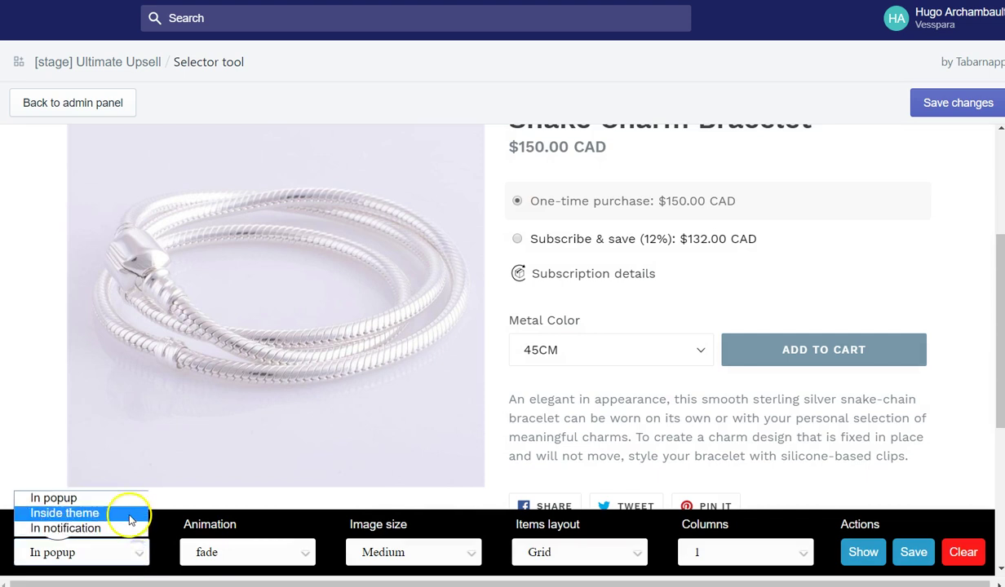
{"action": "left_click", "coordinate": [124, 513]}
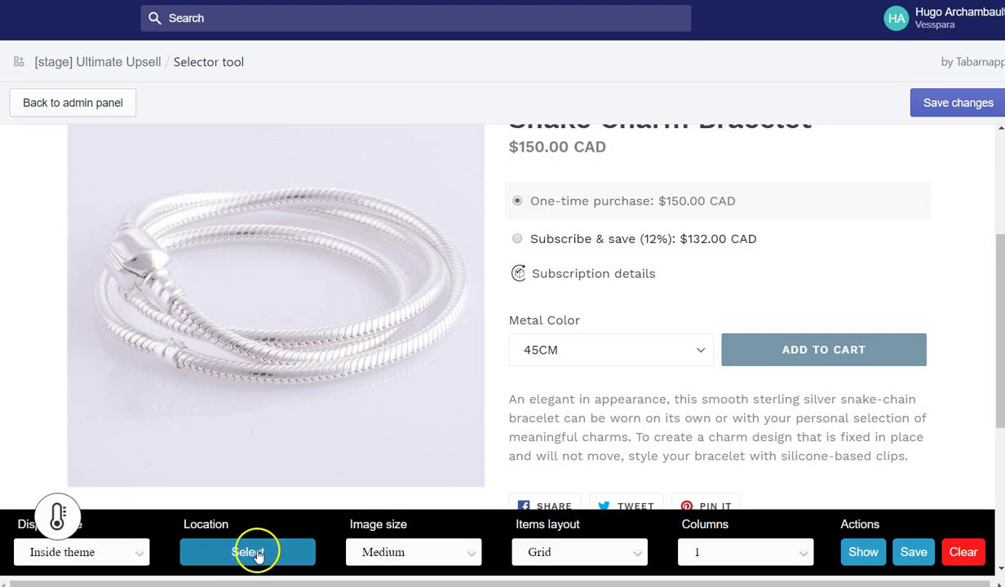
{"action": "left_click", "coordinate": [258, 554]}
{"action": "scroll", "coordinate": [646, 336], "scroll_direction": "up", "scroll_amount": 2}
{"action": "scroll", "coordinate": [652, 338], "scroll_direction": "down", "scroll_amount": 3}
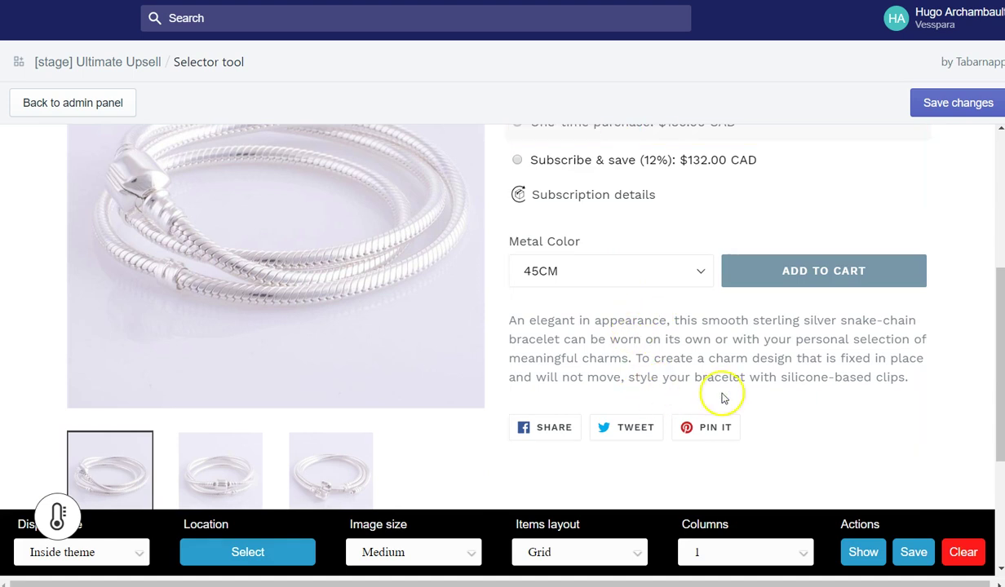
{"action": "scroll", "coordinate": [829, 394], "scroll_direction": "down", "scroll_amount": 4}
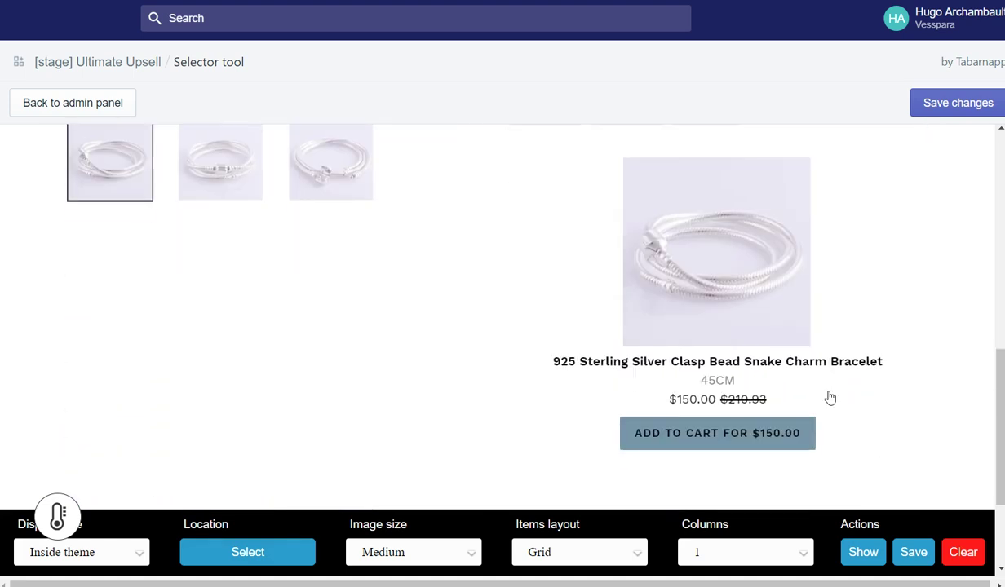
{"action": "scroll", "coordinate": [359, 299], "scroll_direction": "up", "scroll_amount": 5}
{"action": "scroll", "coordinate": [695, 259], "scroll_direction": "down", "scroll_amount": 4}
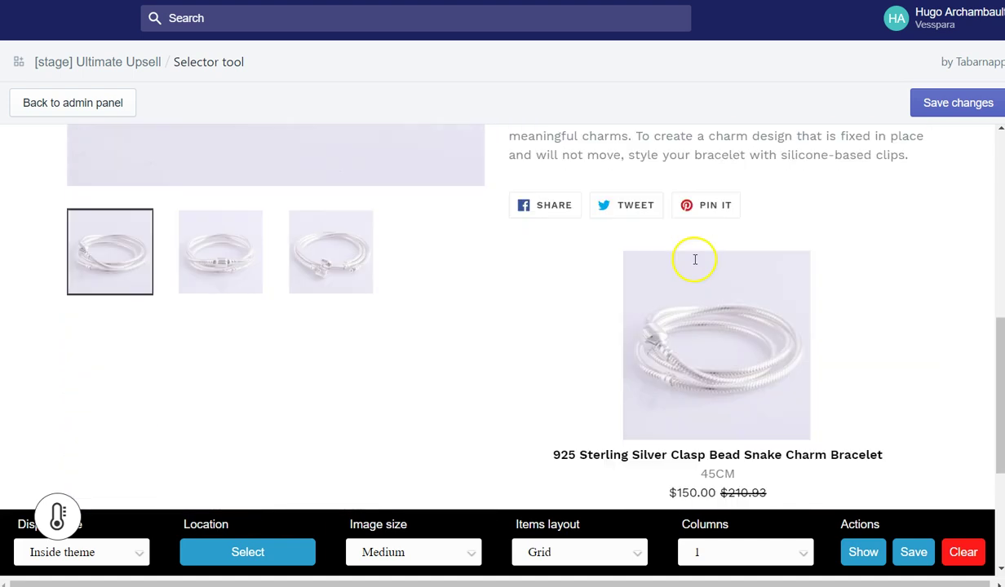
{"action": "scroll", "coordinate": [697, 263], "scroll_direction": "down", "scroll_amount": 3}
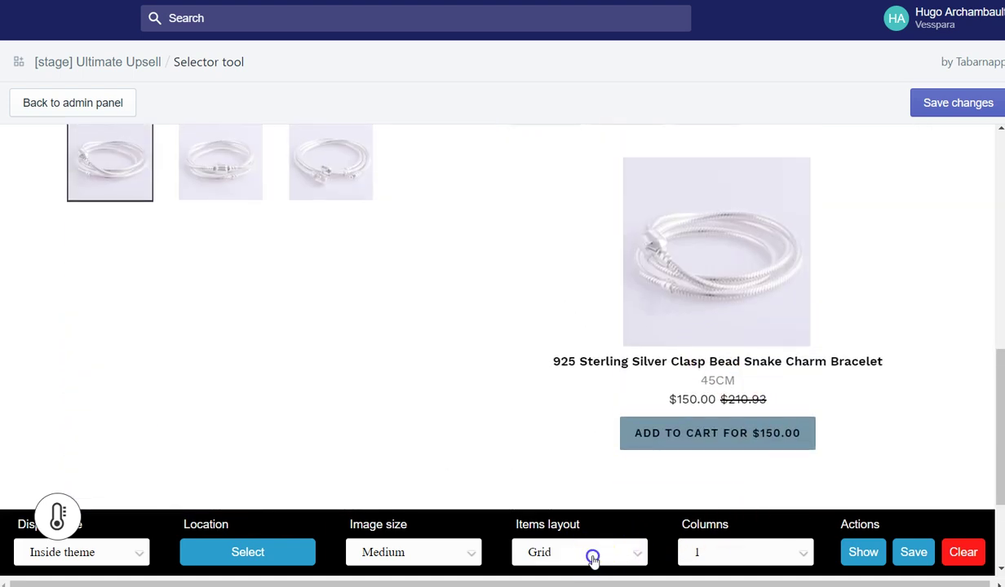
Test a Carousel items layout, then set Items layout back to Grid
{"action": "left_click", "coordinate": [593, 560]}
{"action": "left_click", "coordinate": [593, 530]}
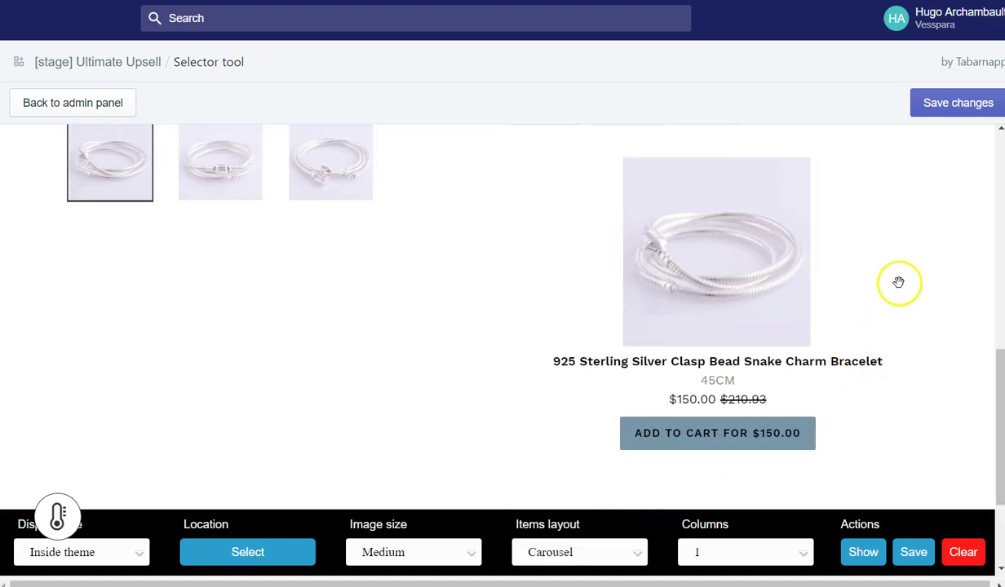
{"action": "left_click_drag", "start_coordinate": [655, 269], "coordinate": [710, 269]}
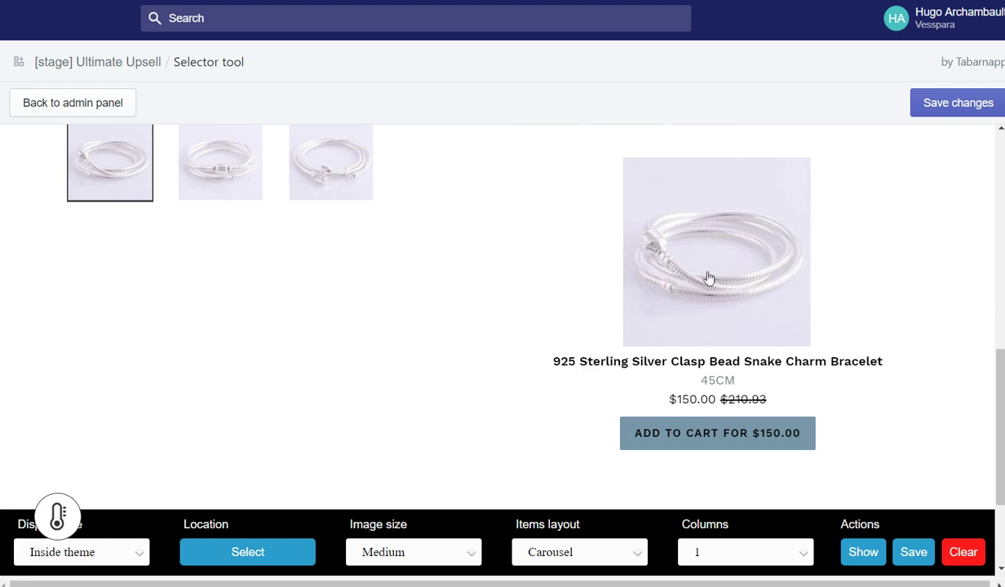
{"action": "left_click_drag", "start_coordinate": [708, 278], "coordinate": [618, 371]}
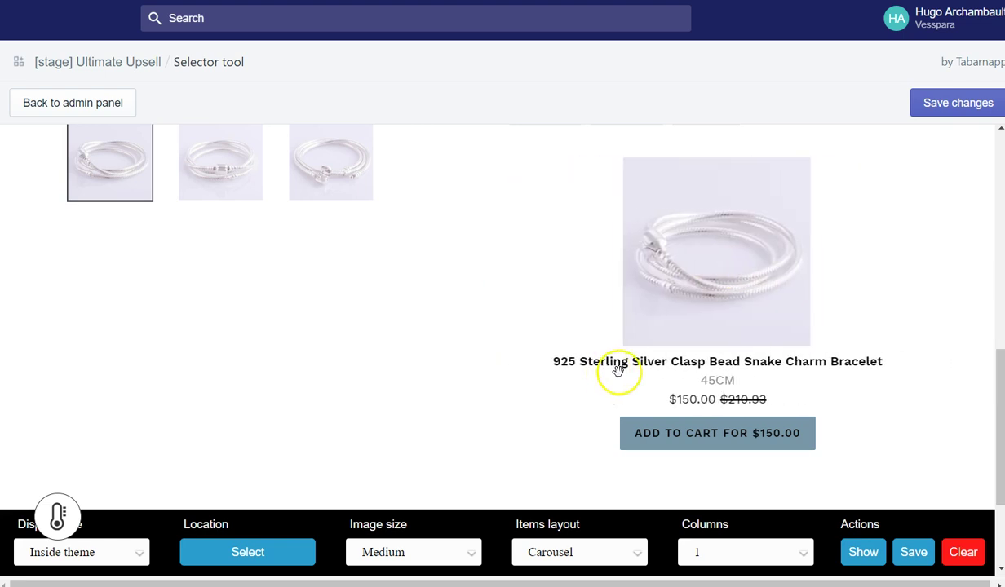
{"action": "left_click", "coordinate": [565, 552]}
{"action": "left_click", "coordinate": [571, 512]}
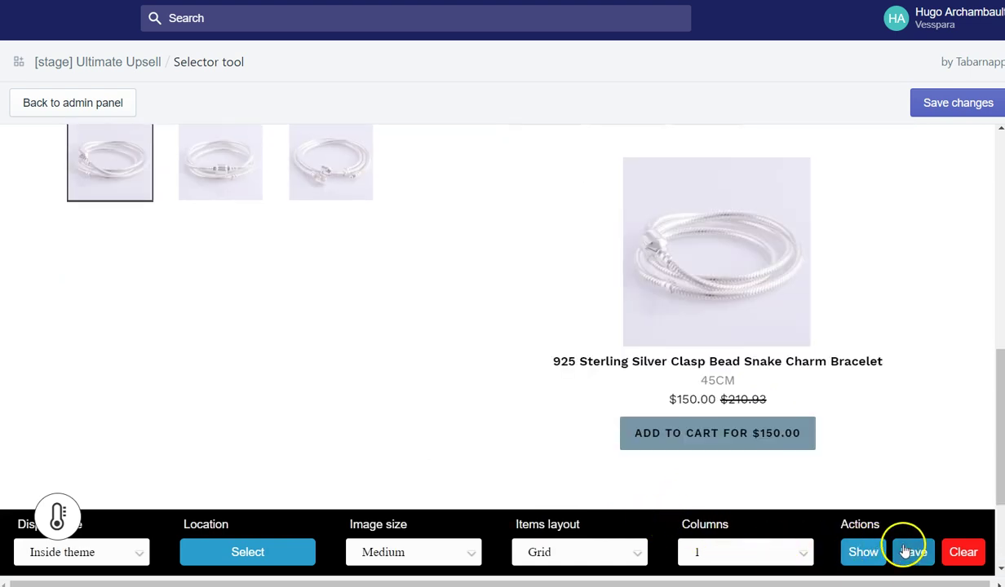
Save the inside-theme settings, return to the admin panel, and reopen the draft bracelet upsell
{"action": "left_click", "coordinate": [868, 552]}
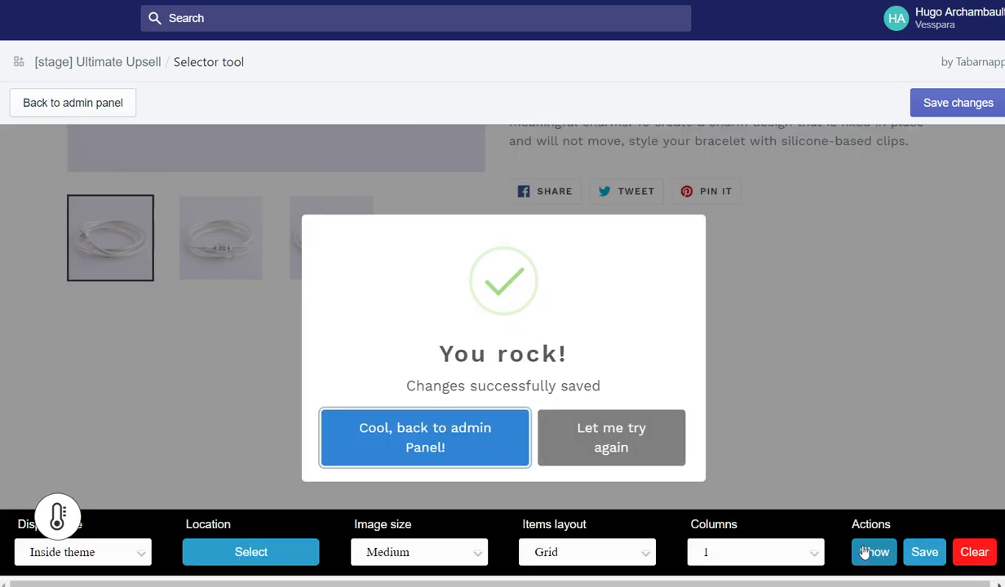
{"action": "left_click", "coordinate": [454, 445]}
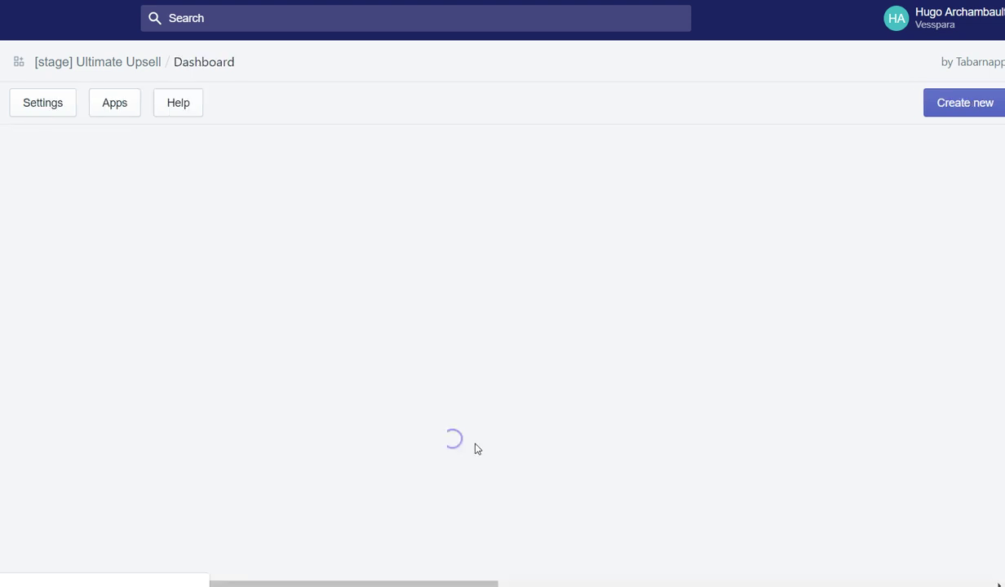
{"action": "scroll", "coordinate": [574, 465], "scroll_direction": "down", "scroll_amount": 1}
{"action": "scroll", "coordinate": [575, 466], "scroll_direction": "down", "scroll_amount": 3}
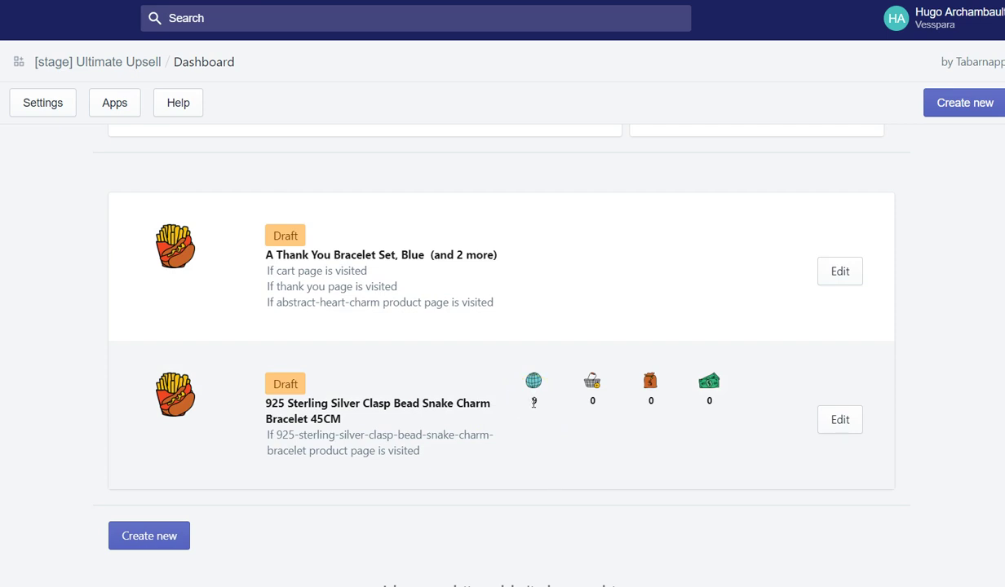
{"action": "left_click", "coordinate": [533, 407]}
Change the bracelet upsell's status from Draft to Published, save, and go back to the dashboard
{"action": "left_click", "coordinate": [838, 419]}
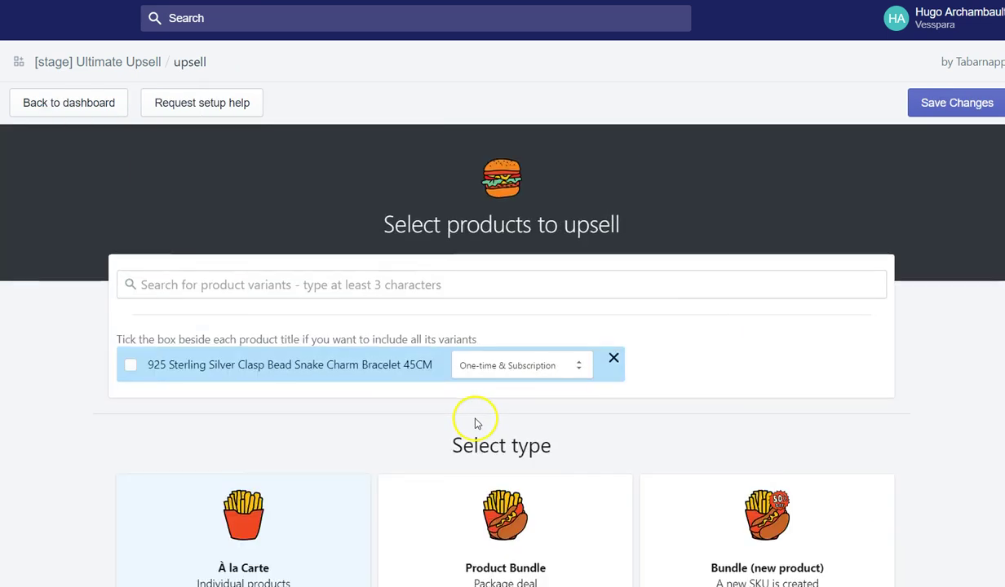
{"action": "scroll", "coordinate": [471, 420], "scroll_direction": "down", "scroll_amount": 15}
{"action": "scroll", "coordinate": [326, 367], "scroll_direction": "down", "scroll_amount": 1}
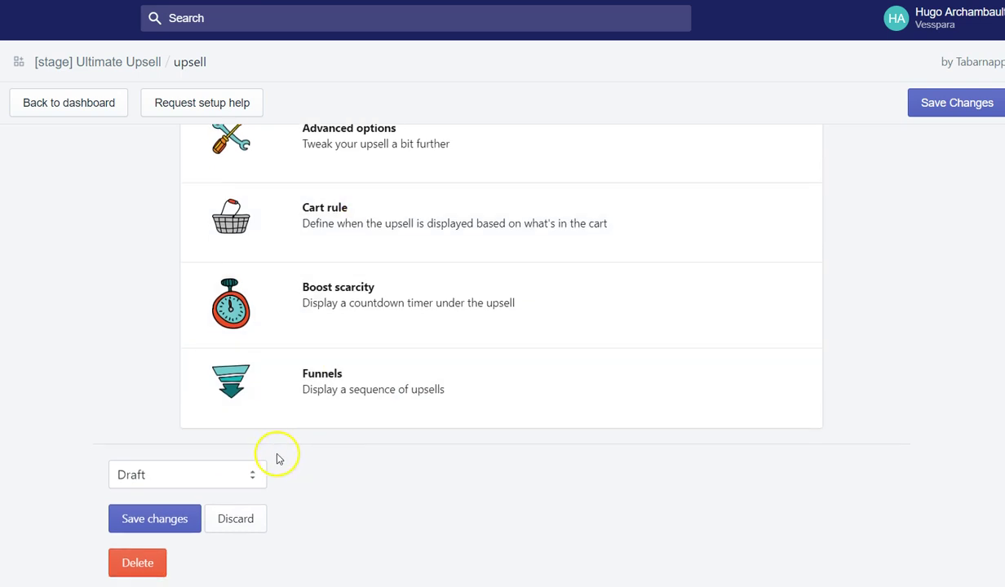
{"action": "left_click", "coordinate": [215, 471]}
{"action": "left_click", "coordinate": [210, 533]}
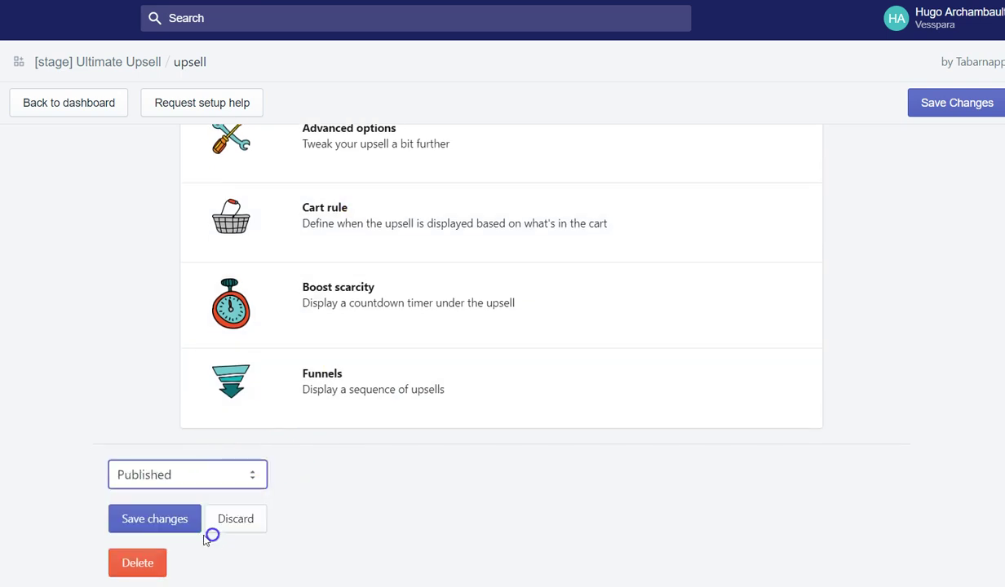
{"action": "left_click", "coordinate": [159, 515]}
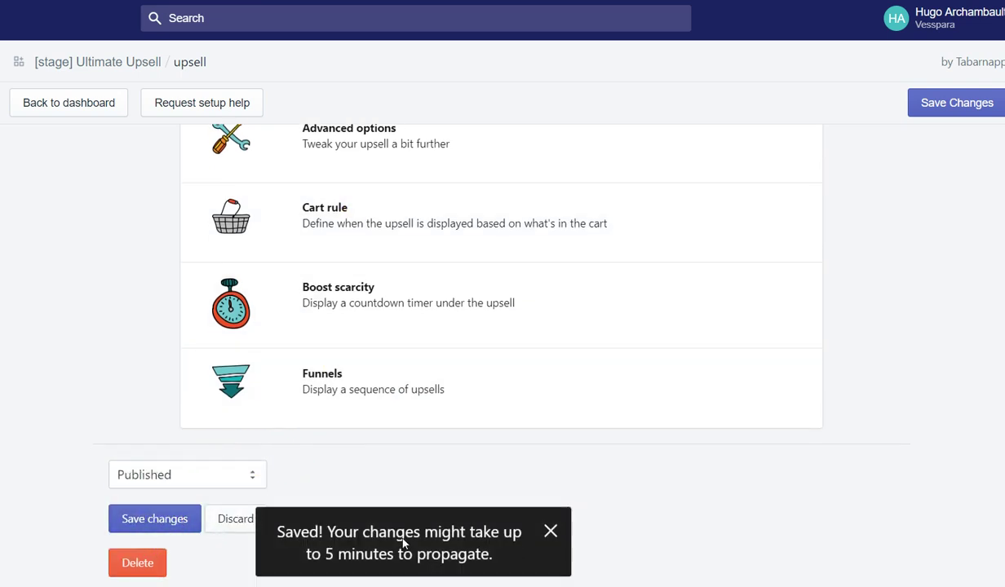
{"action": "left_click", "coordinate": [94, 104]}
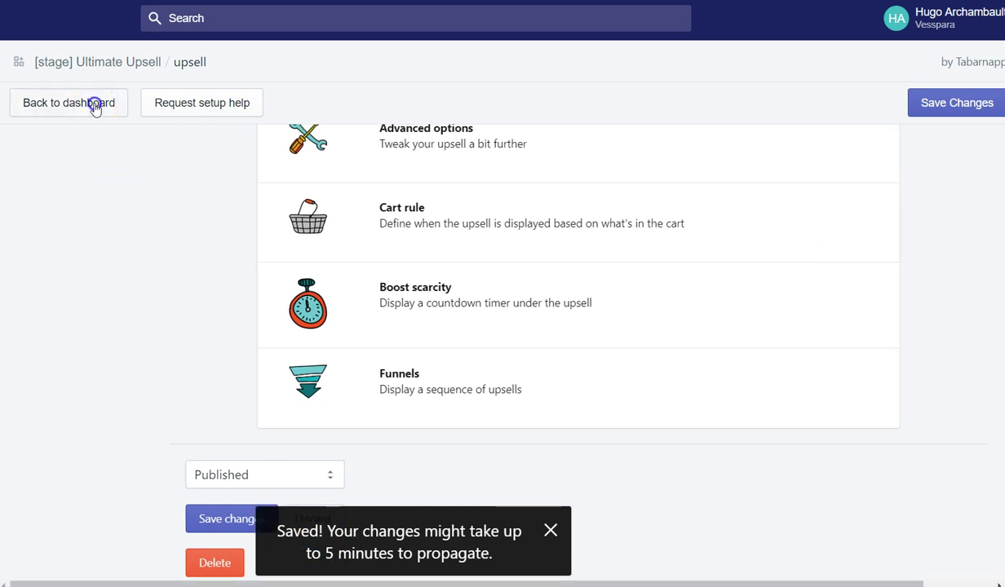
{"action": "scroll", "coordinate": [237, 302], "scroll_direction": "down", "scroll_amount": 5}
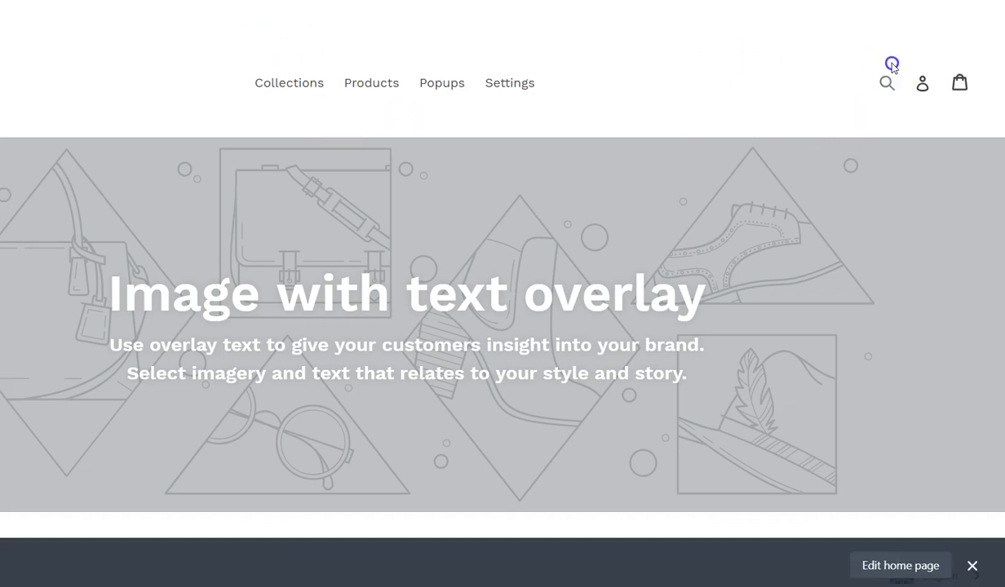
Search the storefront for '925 sterling' and open the bracelet's product page
{"action": "left_click", "coordinate": [887, 83]}
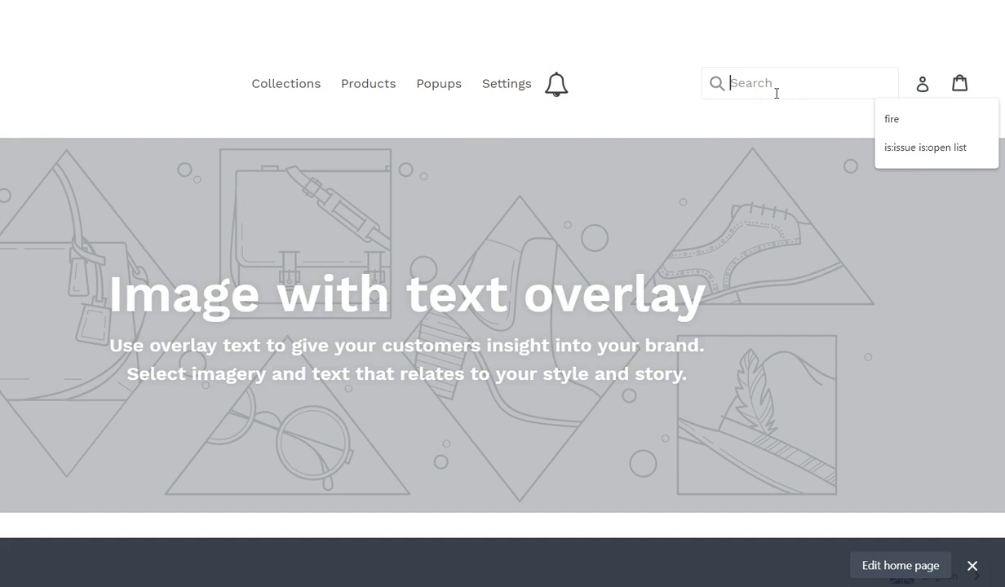
{"action": "type", "text": "925 sterling"}
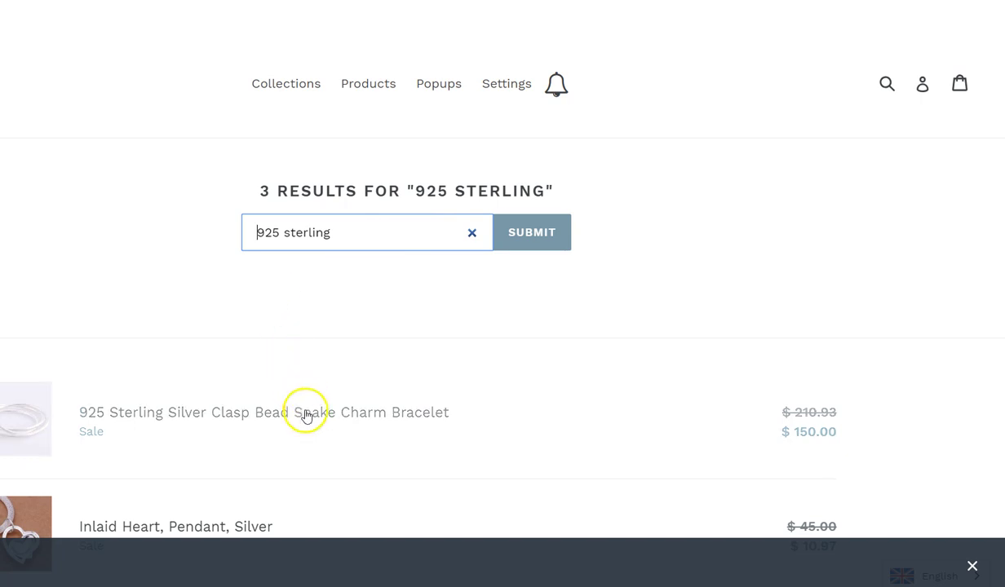
{"action": "left_click", "coordinate": [305, 412]}
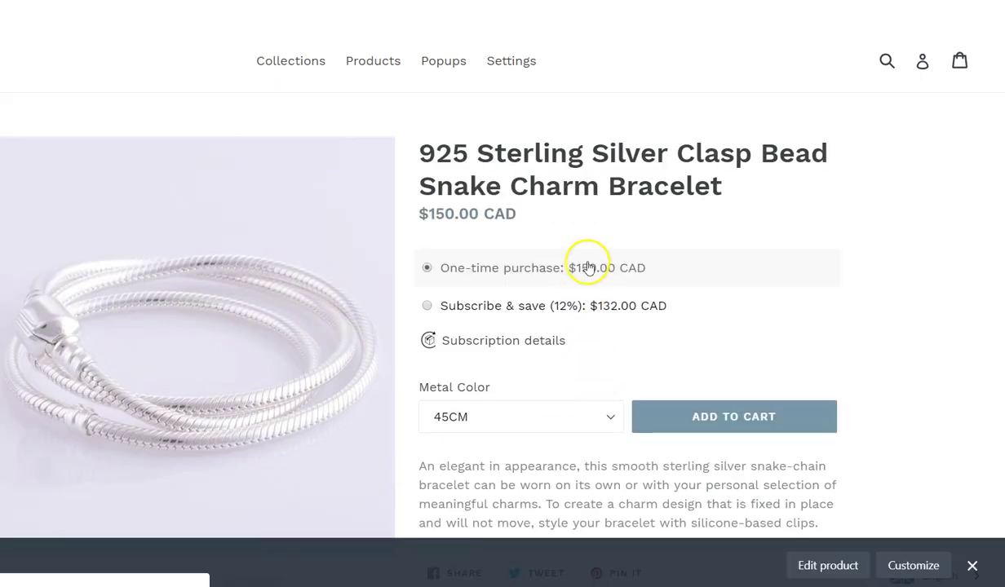
{"action": "scroll", "coordinate": [998, 258], "scroll_direction": "down", "scroll_amount": 5}
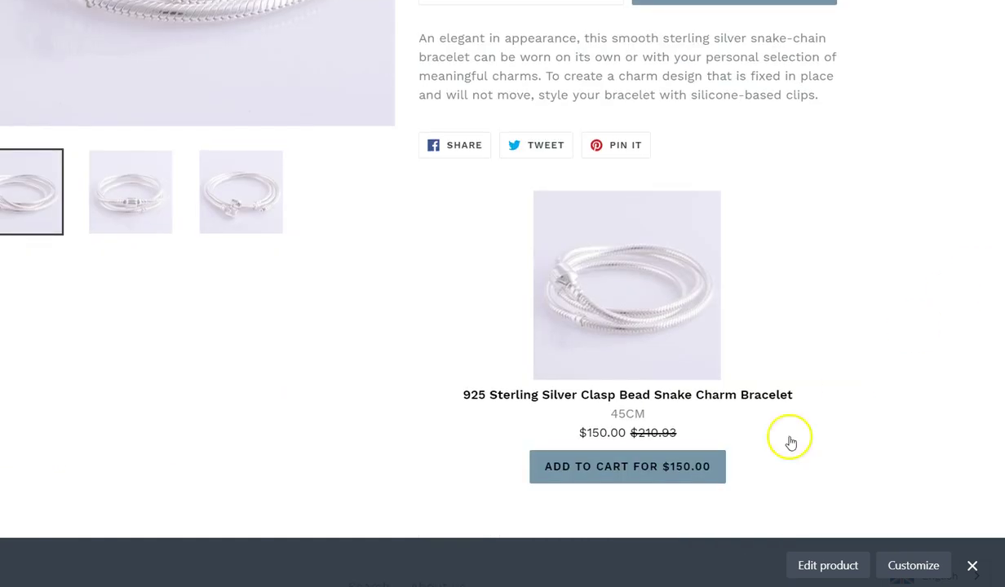
Add the bracelet to the cart from its upsell card for $150.00
{"action": "left_click", "coordinate": [687, 469]}
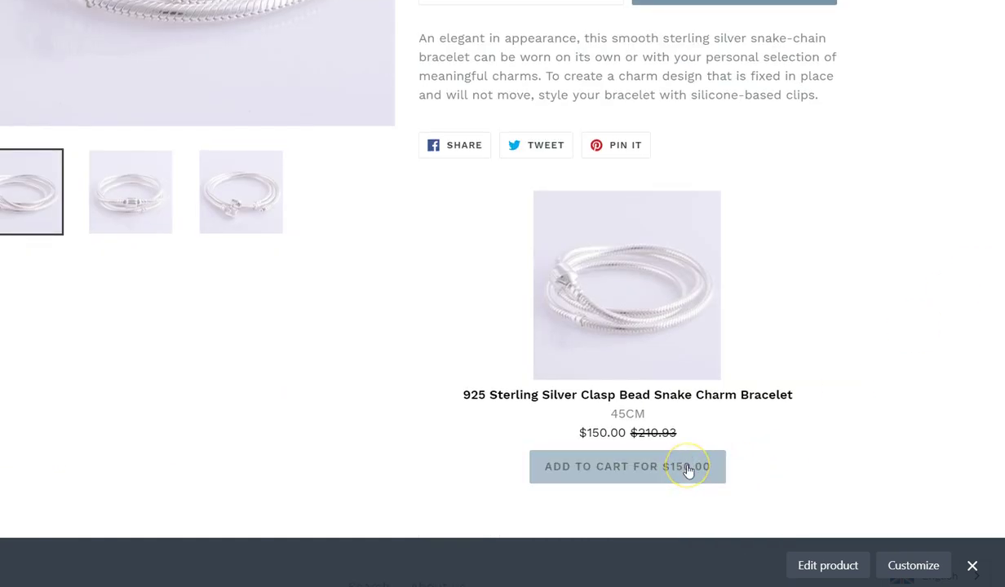
{"action": "left_click", "coordinate": [684, 406]}
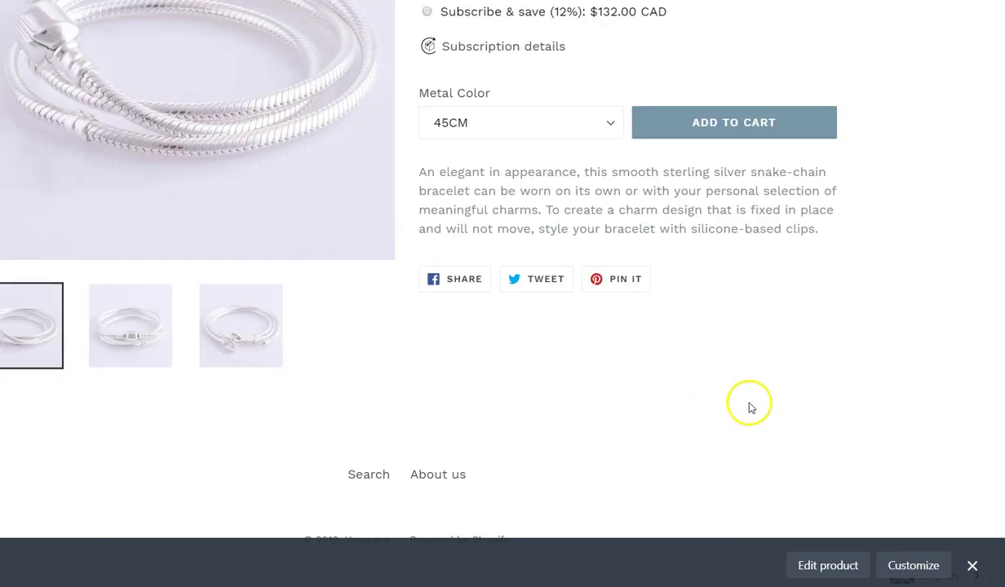
{"action": "scroll", "coordinate": [756, 411], "scroll_direction": "up", "scroll_amount": 4}
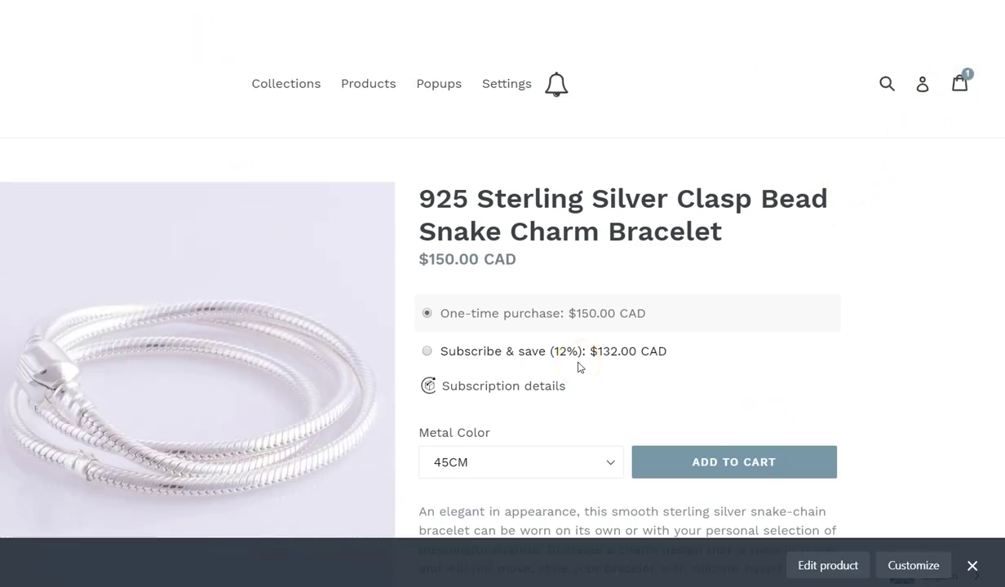
{"action": "left_click", "coordinate": [560, 360]}
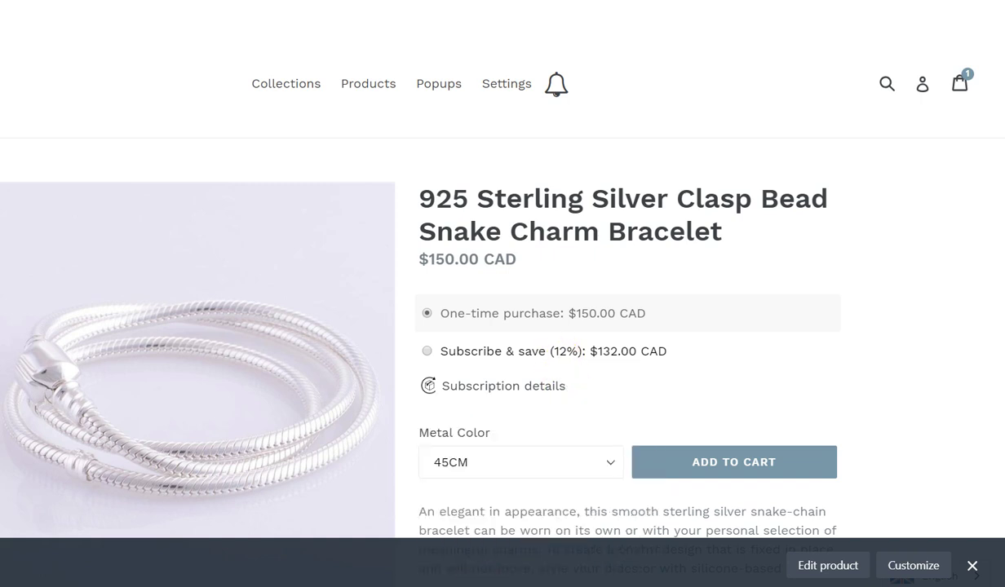